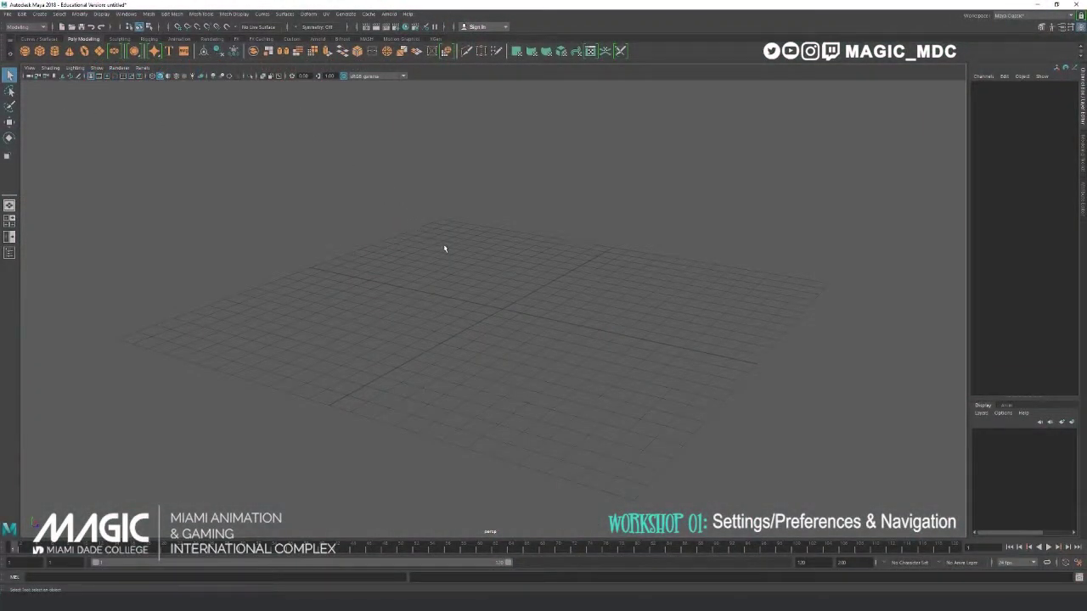
- Open the Plug-in Manager, move it higher over the viewport and enlarge it to show more of the plug-in list
alt+drag(510, 286, 441, 317)
alt+drag(422, 272, 458, 212)
click(125, 13)
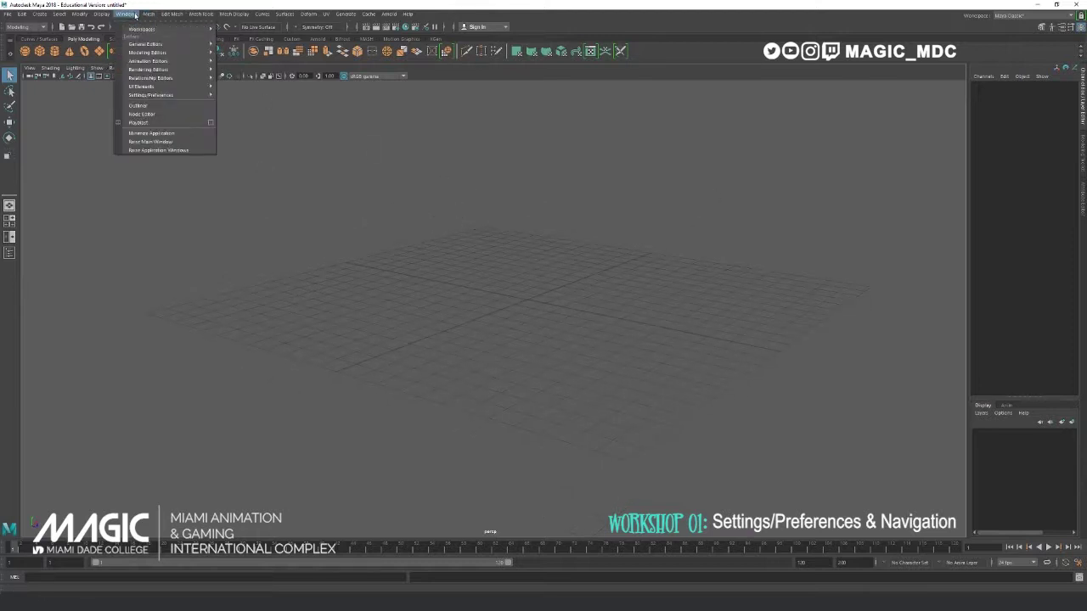
mouse_move(144, 95)
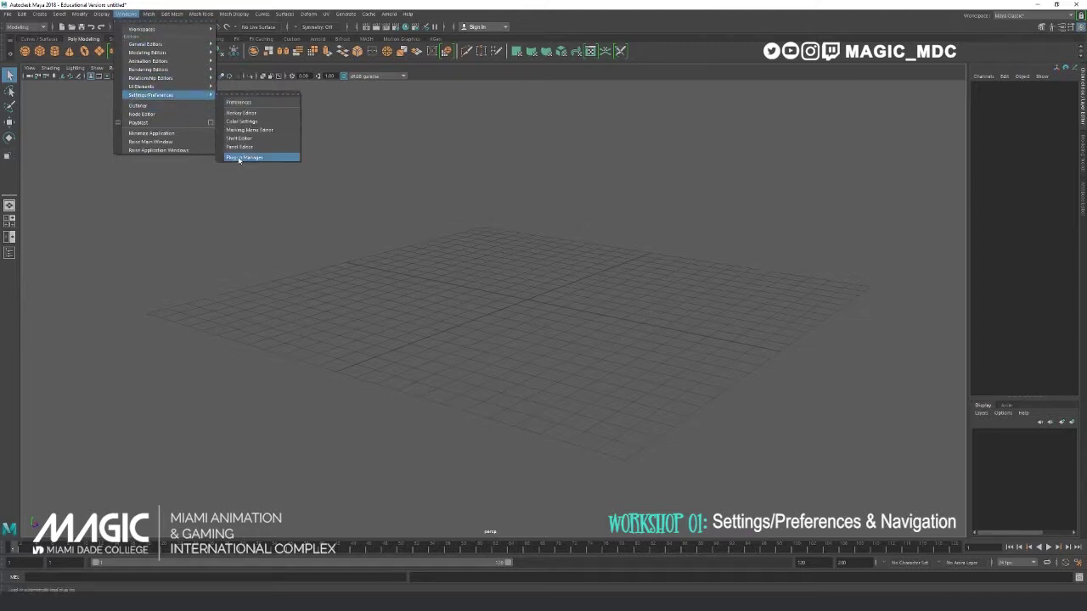
click(240, 158)
drag(442, 208, 423, 98)
drag(535, 279, 676, 501)
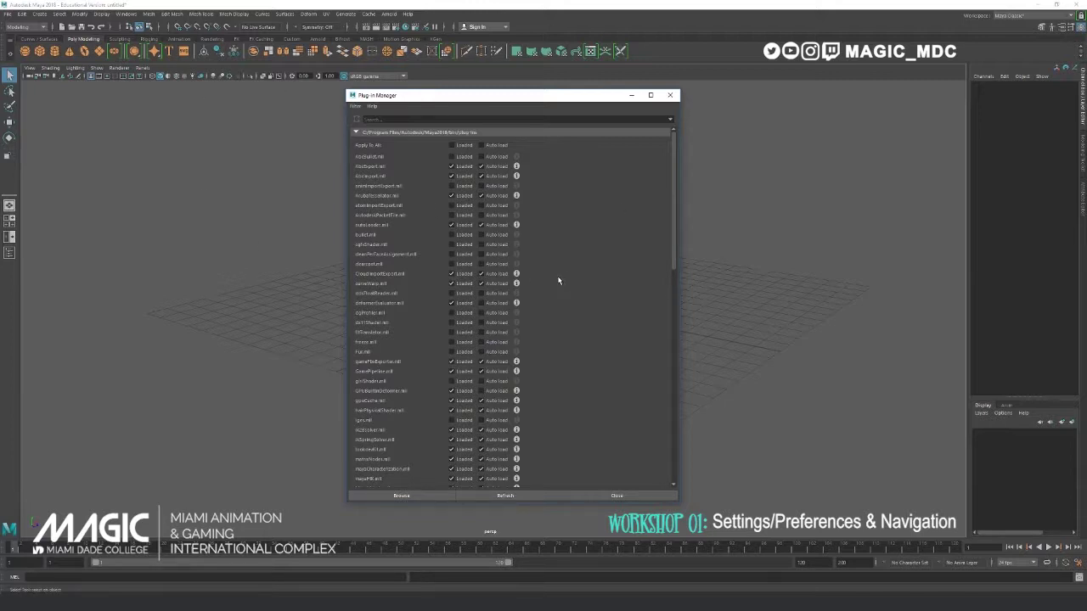
- Review the Loaded and Auto load states of all listed plug-ins, refresh the list and close the Plug-in Manager
scroll(608, 314, down, 5)
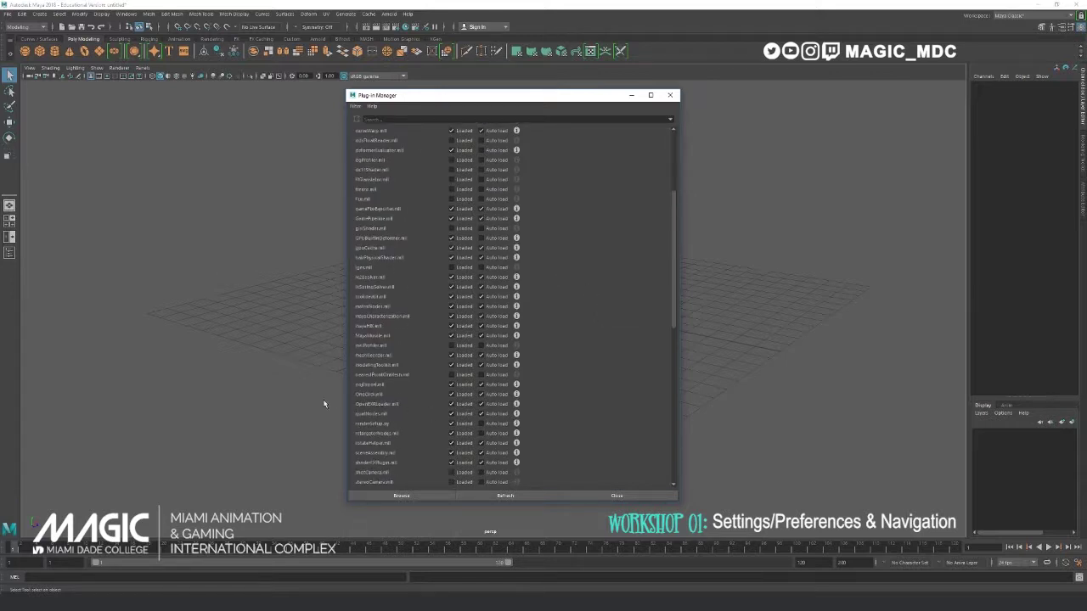
scroll(425, 410, down, 7)
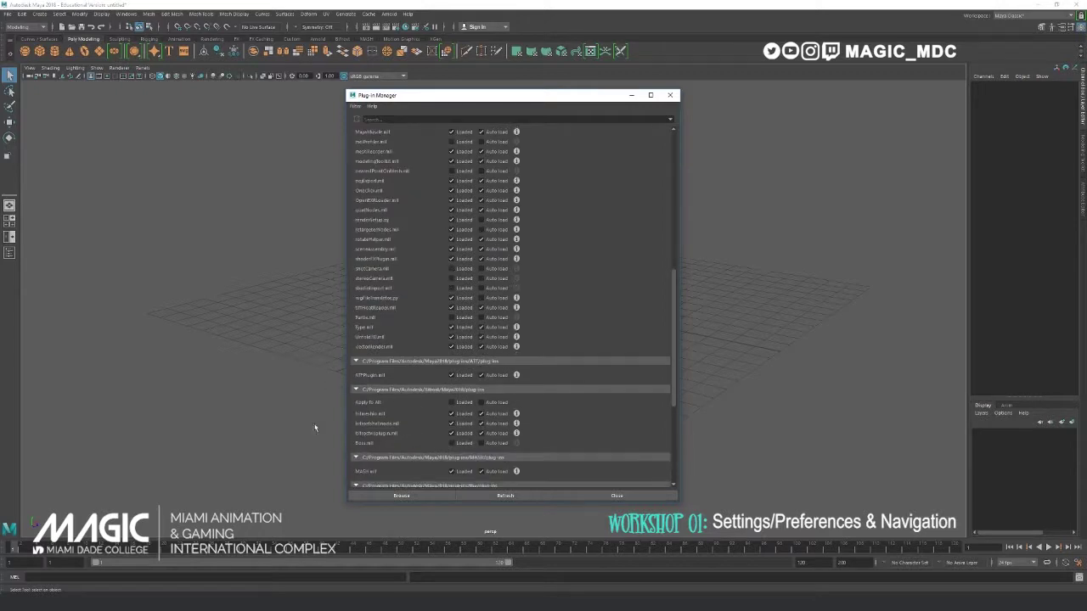
scroll(418, 429, down, 3)
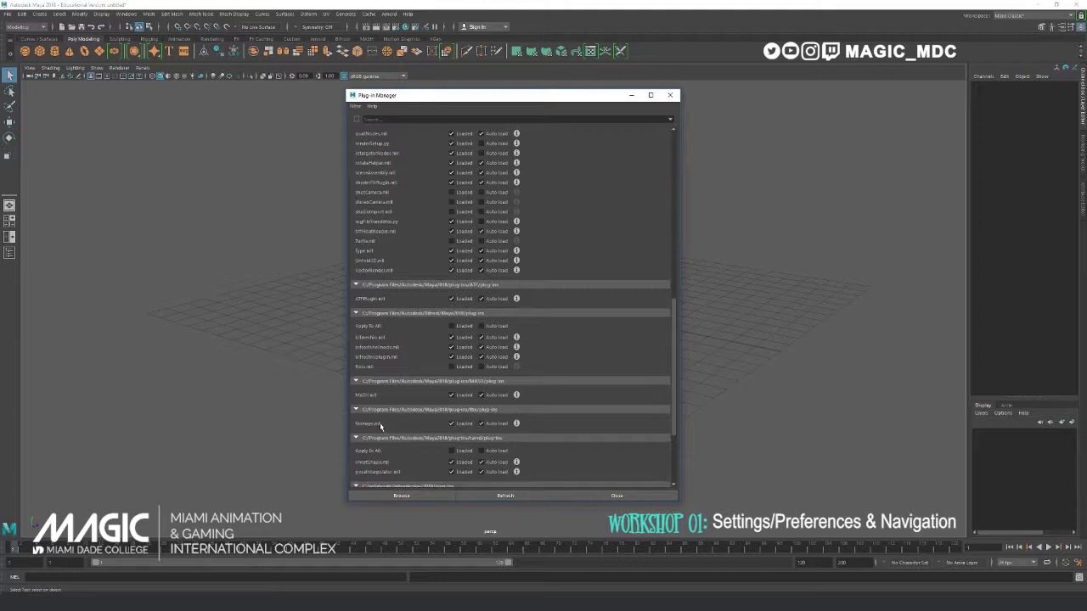
scroll(453, 427, down, 3)
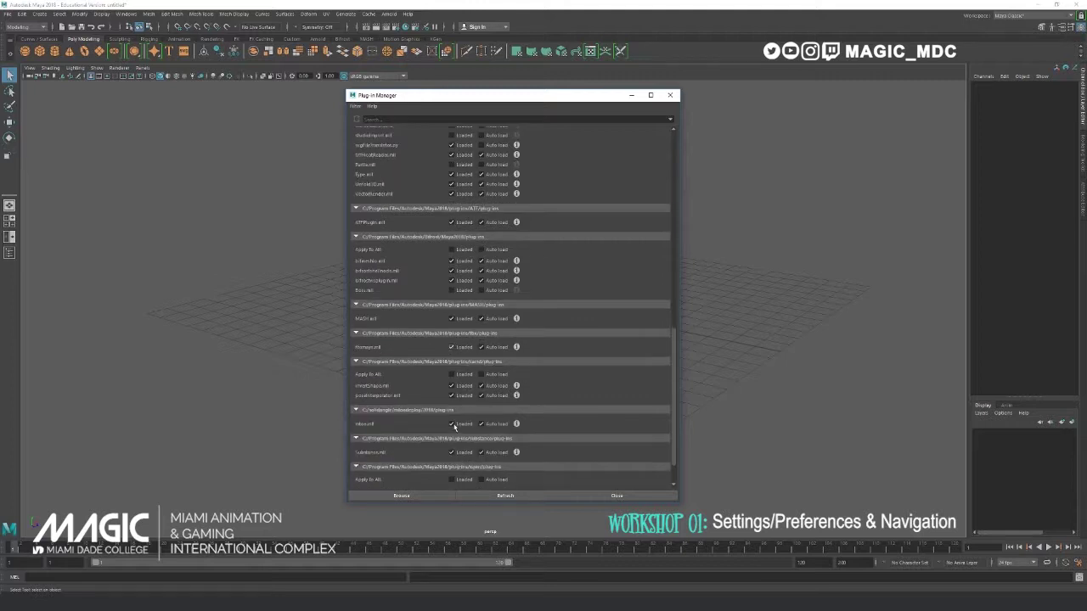
scroll(387, 450, down, 2)
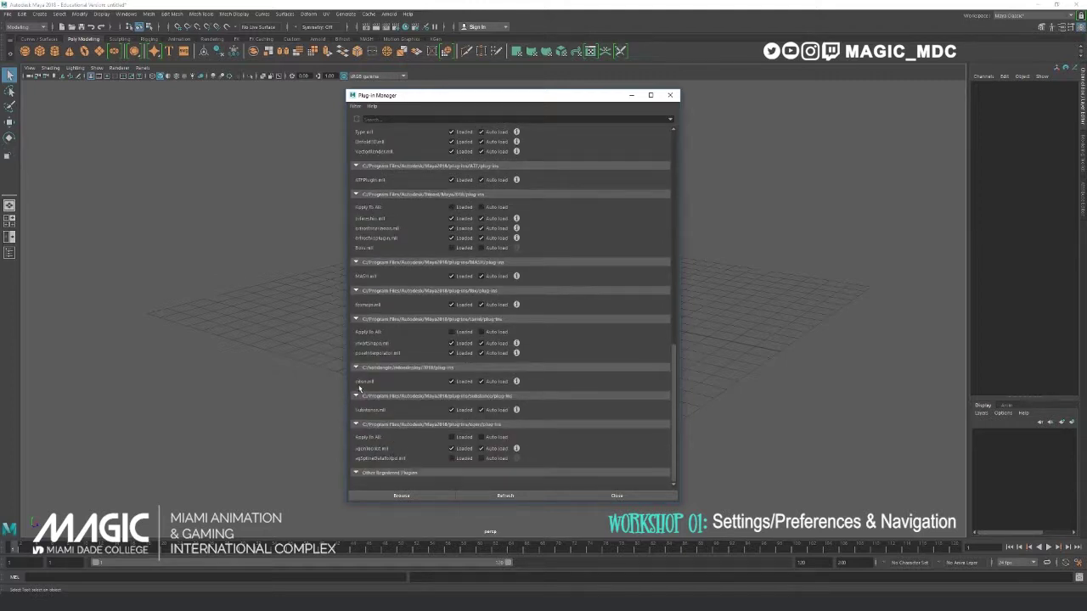
scroll(450, 395, up, 12)
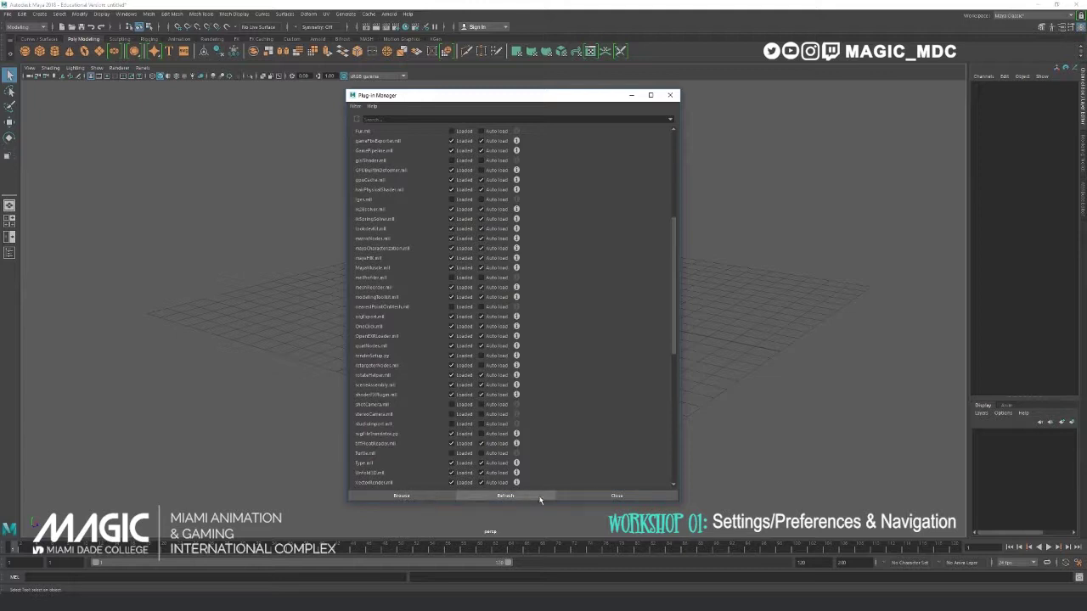
click(505, 497)
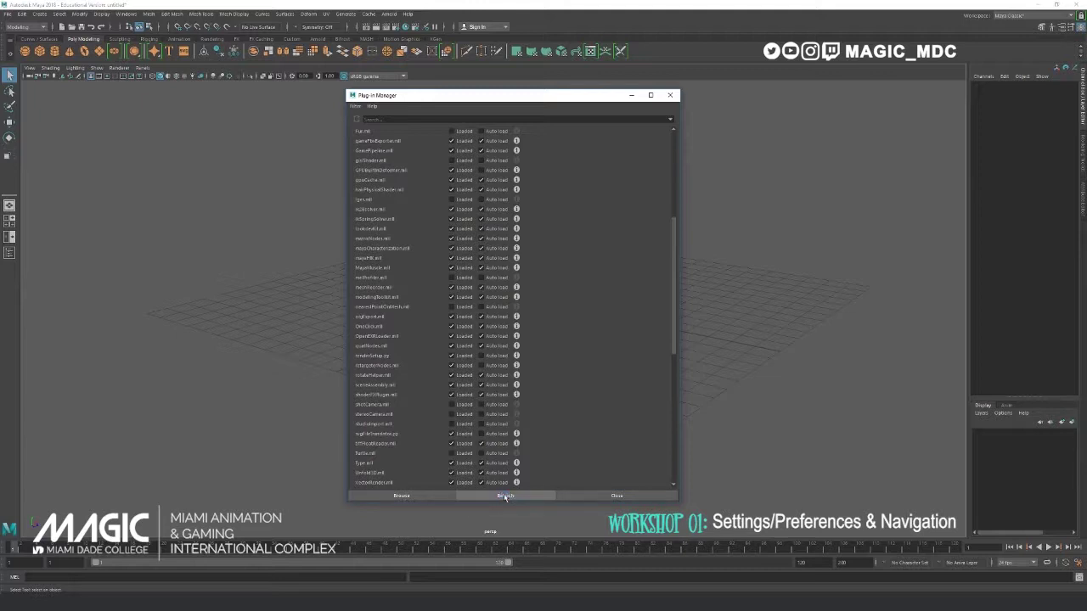
click(611, 495)
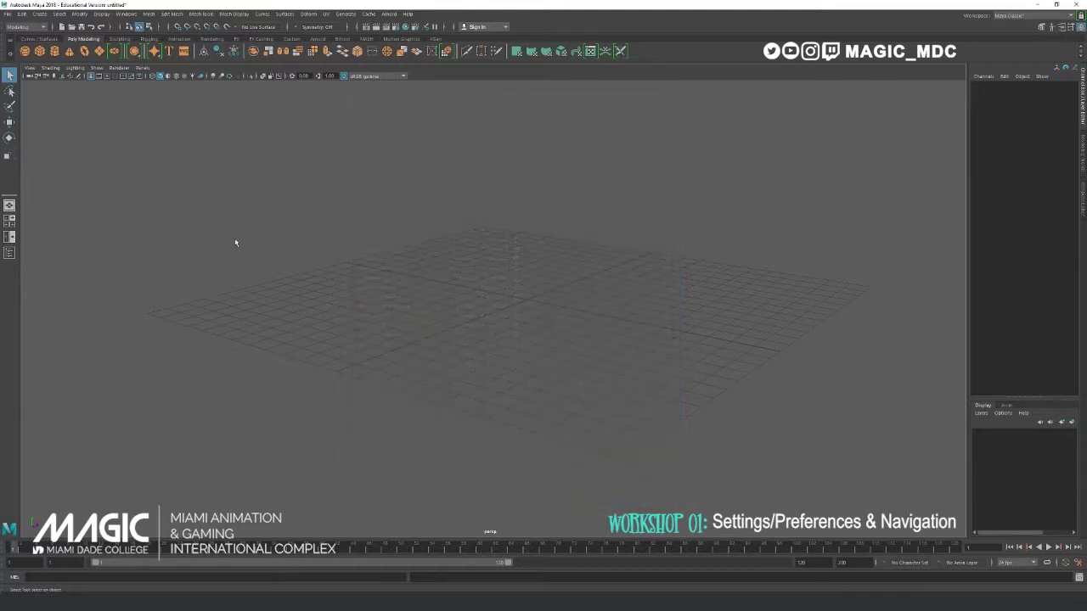
- Bring up the Time Slider preferences in an enlarged window and set the playback speed to 24 fps x 1
click(1078, 563)
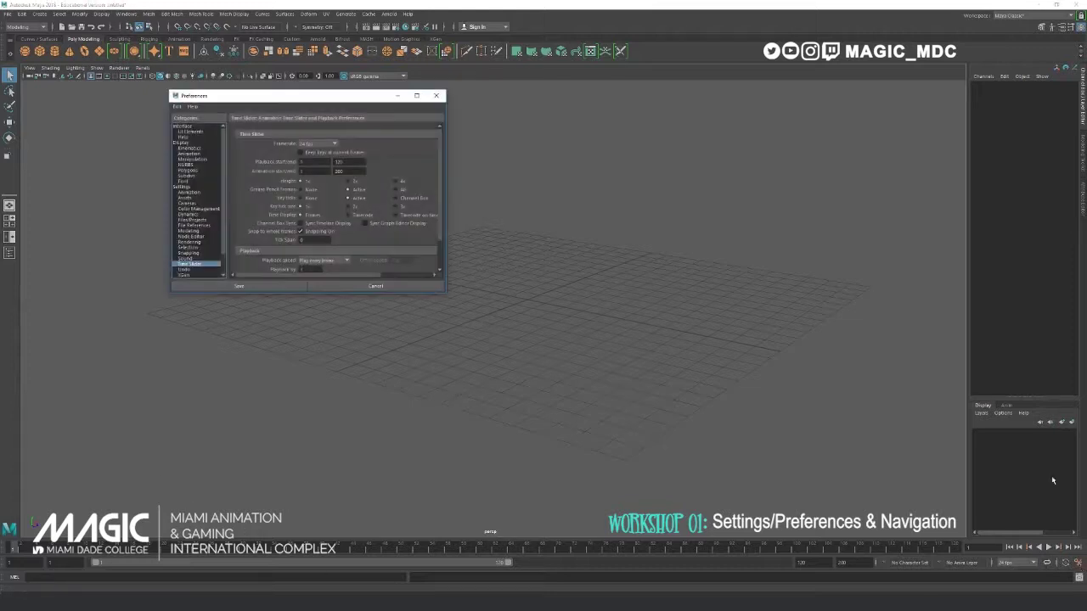
drag(360, 101, 590, 104)
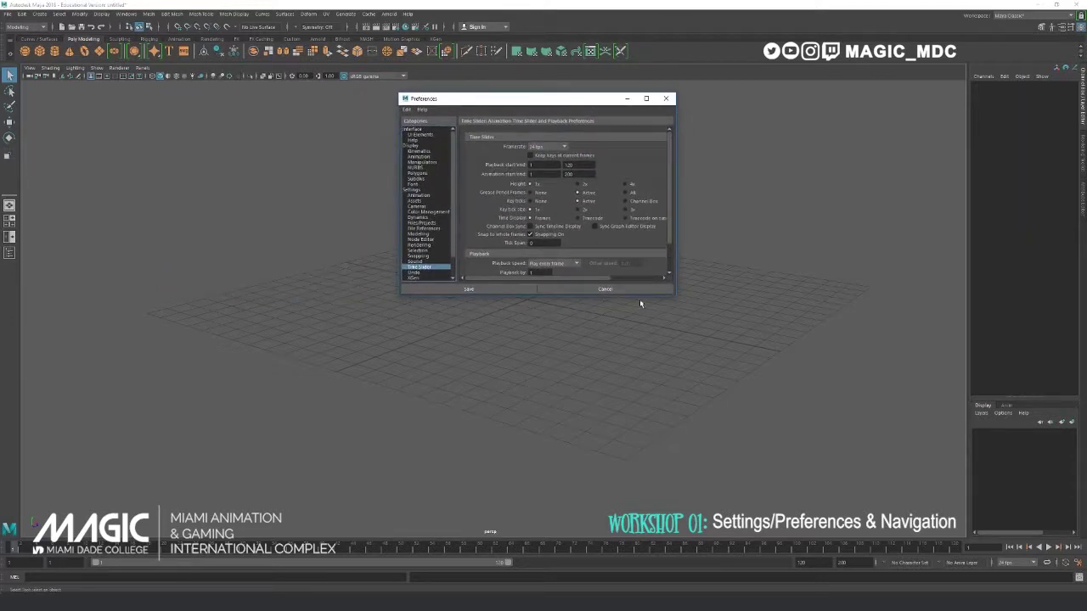
drag(677, 298, 770, 380)
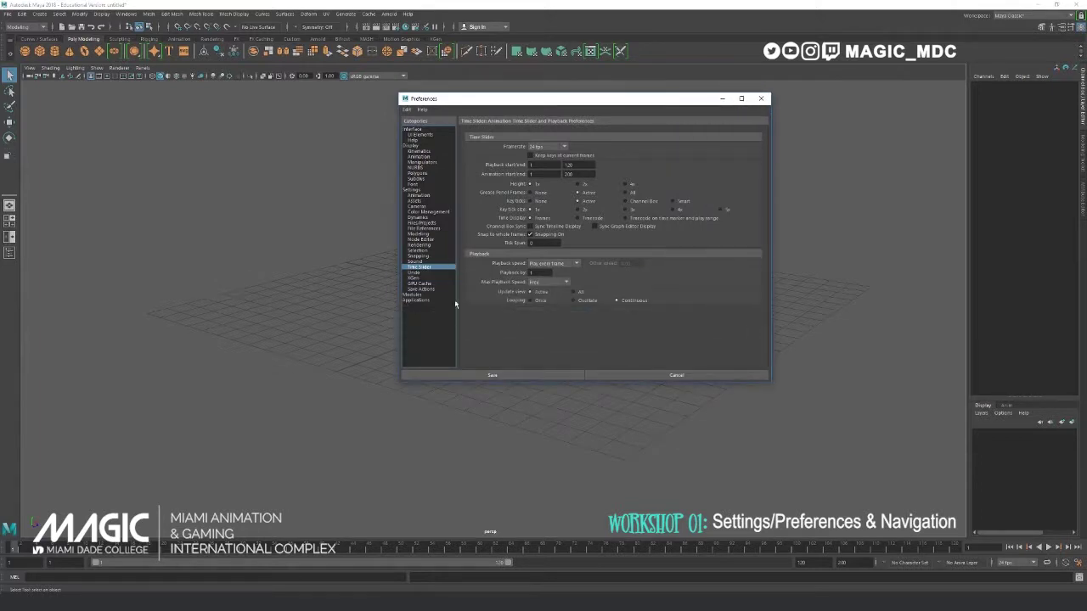
click(548, 263)
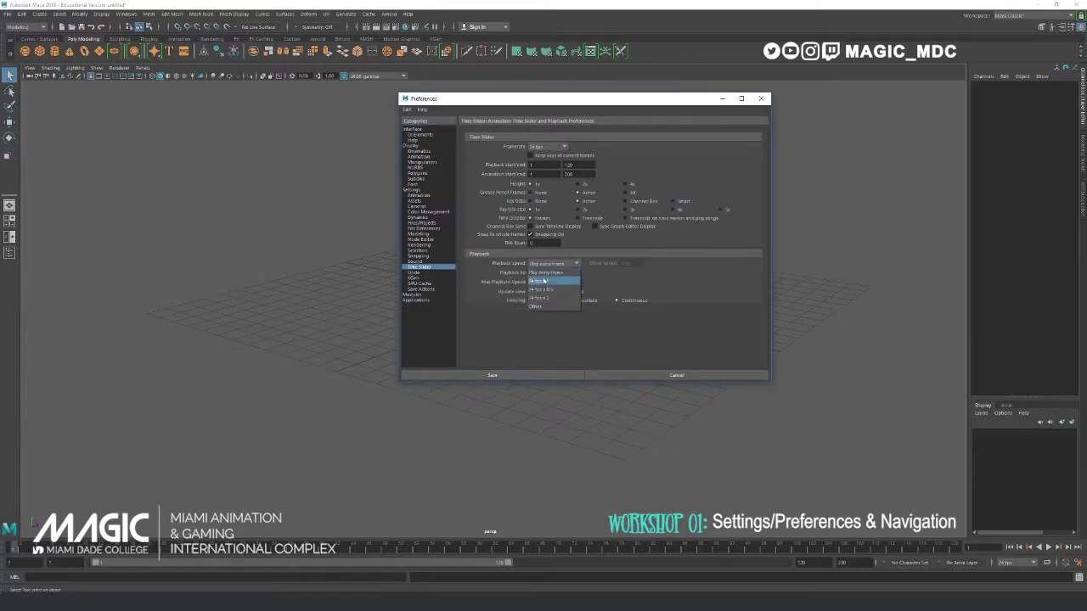
click(544, 281)
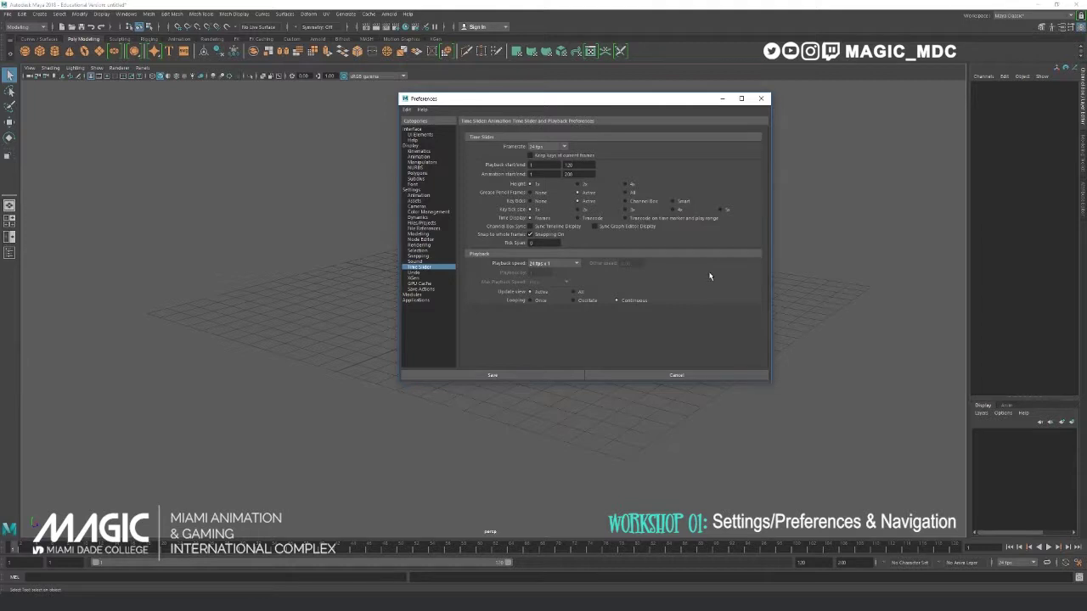
click(548, 265)
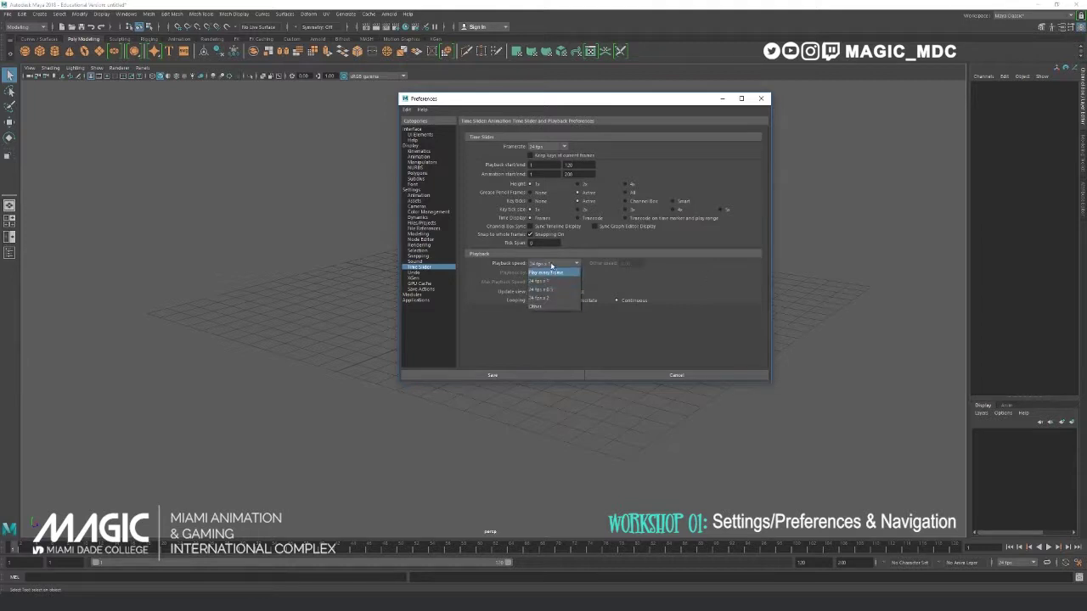
click(554, 272)
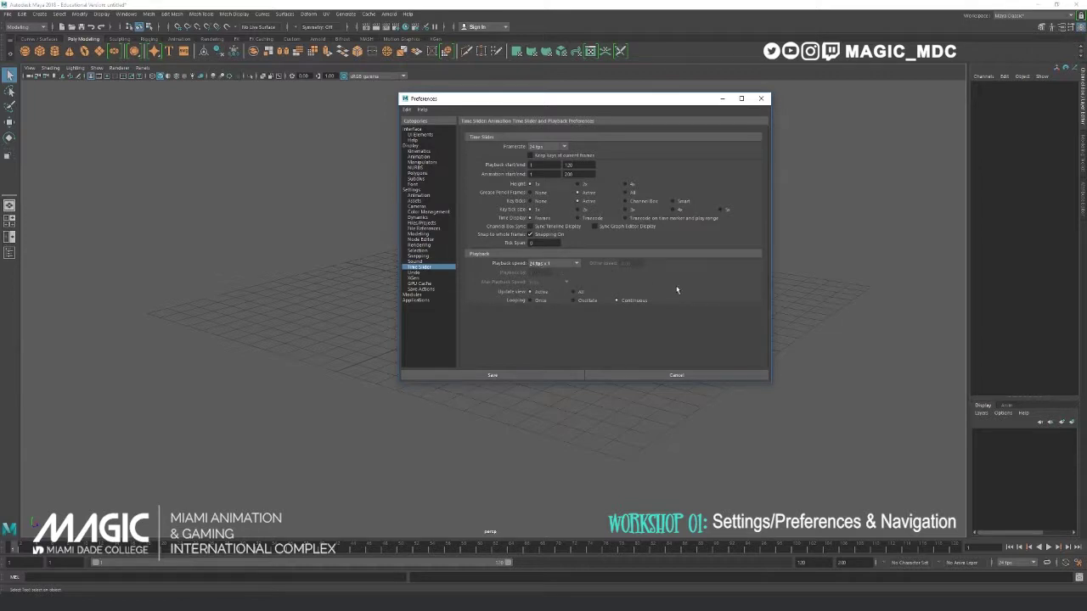
- Look through the frame rates offered for the scene's playback, then dismiss the list
click(1005, 562)
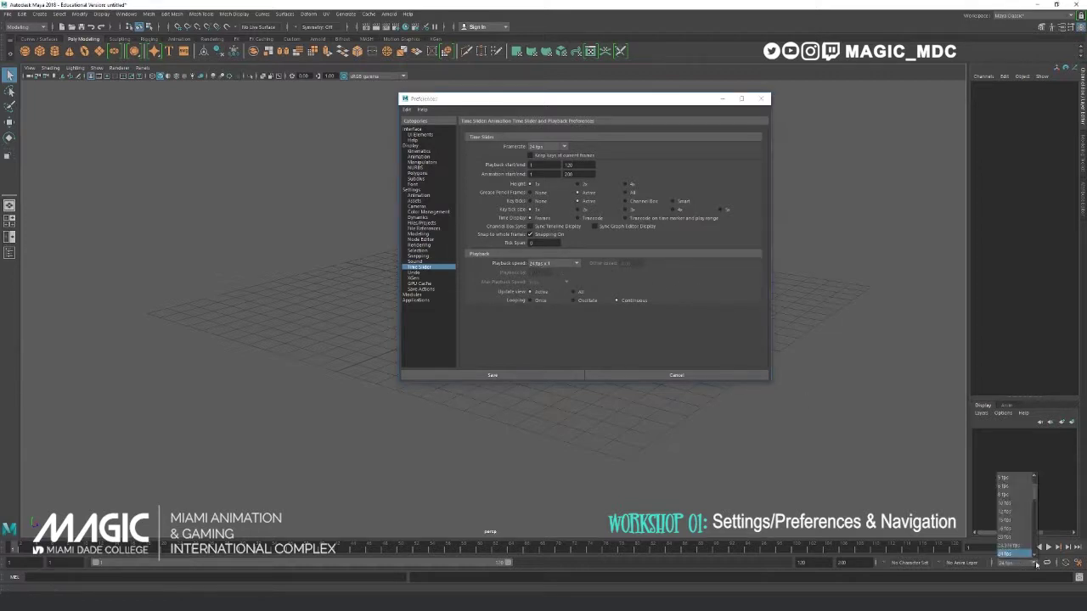
scroll(1010, 509, up, 3)
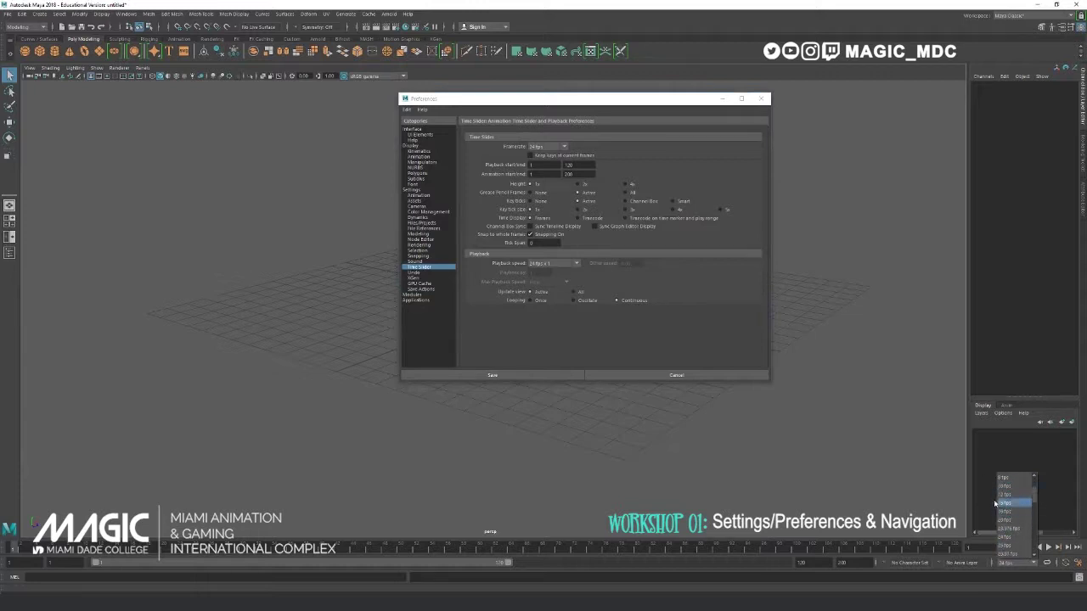
scroll(1012, 539, down, 4)
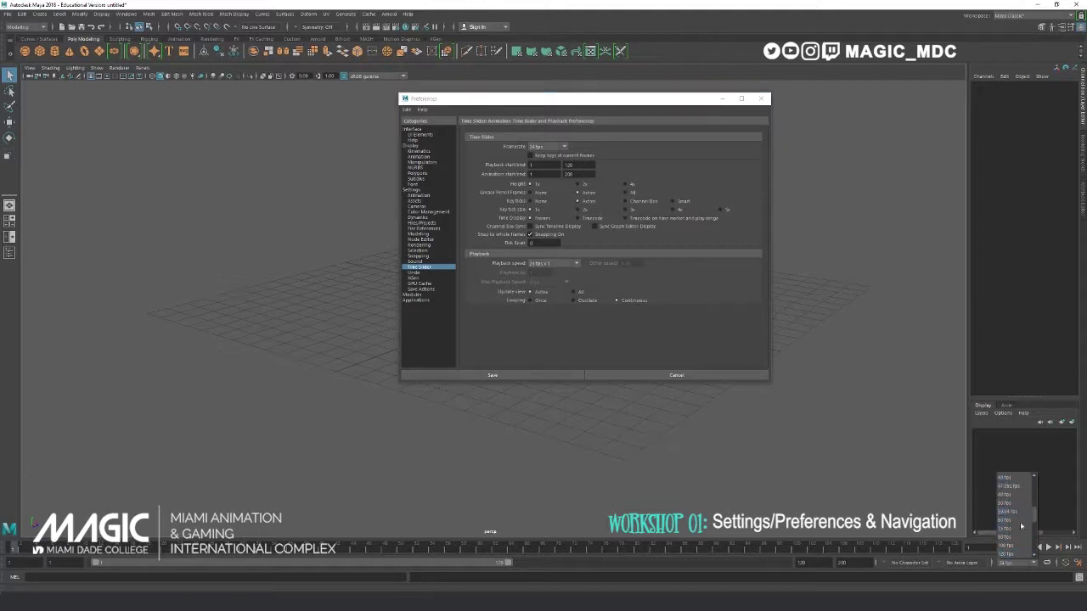
click(590, 330)
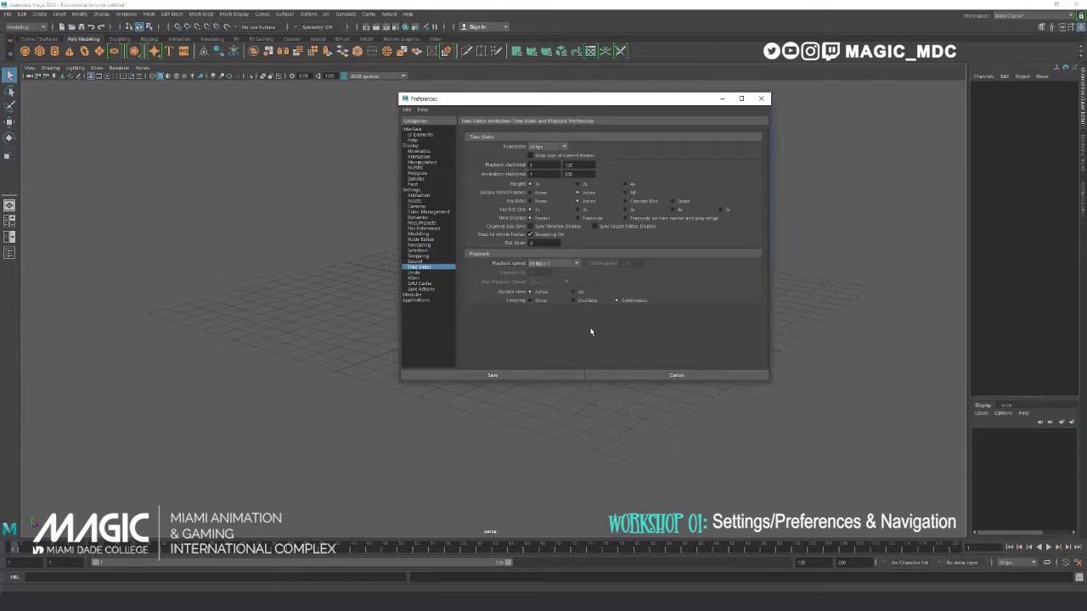
- Set the undo queue to Infinite in the Undo preferences
click(416, 272)
click(530, 155)
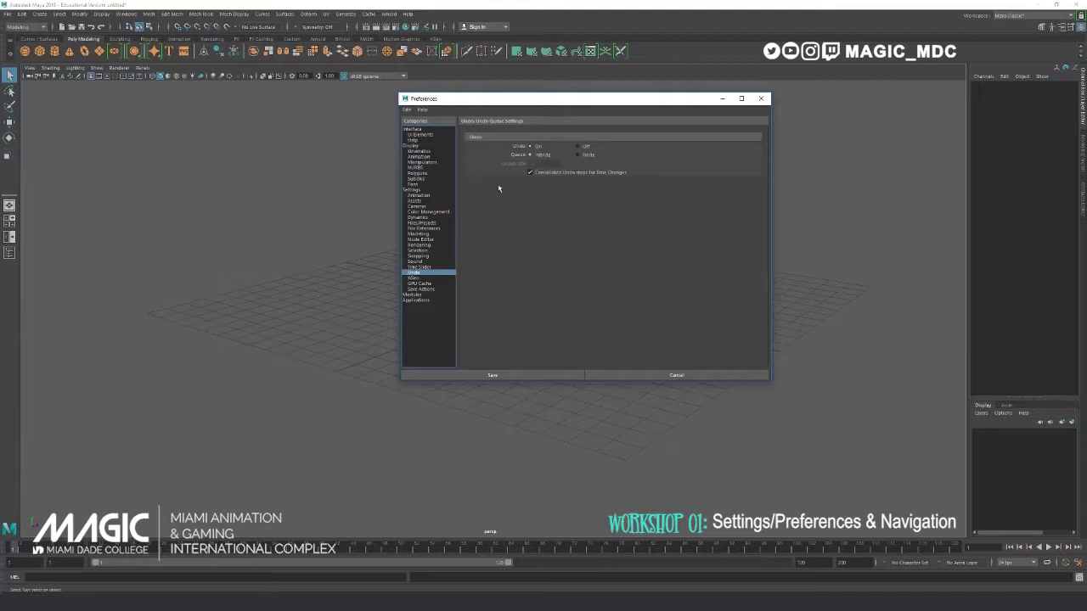
- Show the Selection preferences beside the viewport's working area and create a polygon cube
click(417, 251)
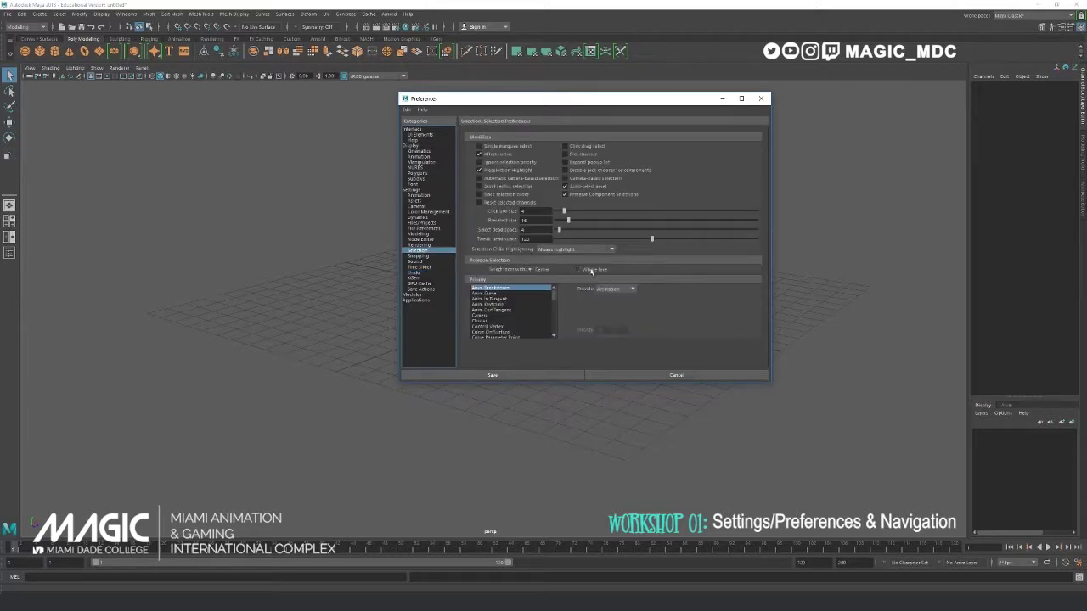
drag(478, 93, 646, 94)
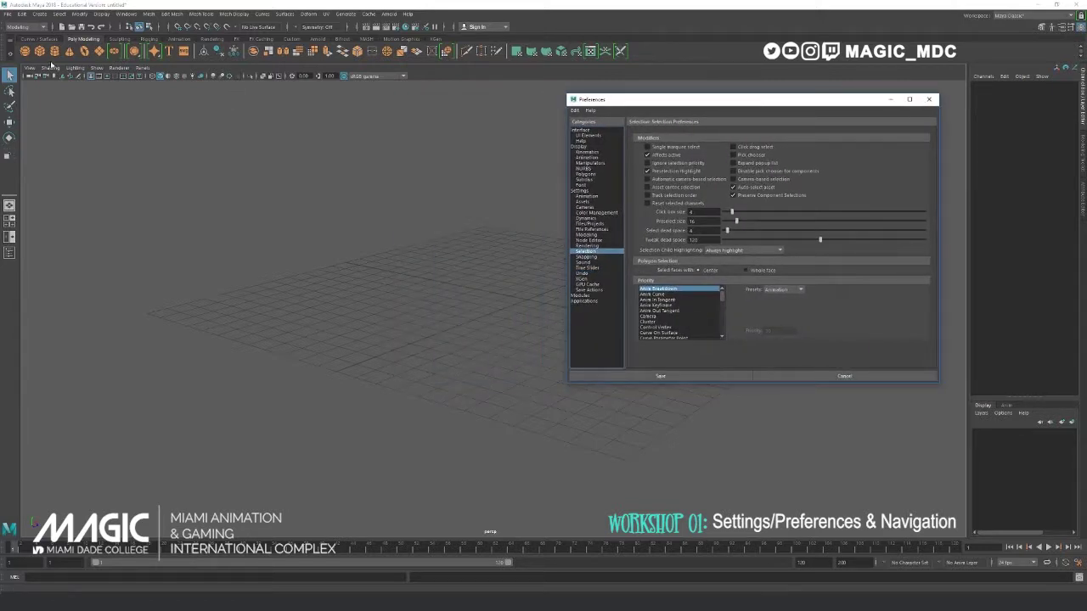
click(40, 51)
alt+middle_drag(472, 300, 374, 287)
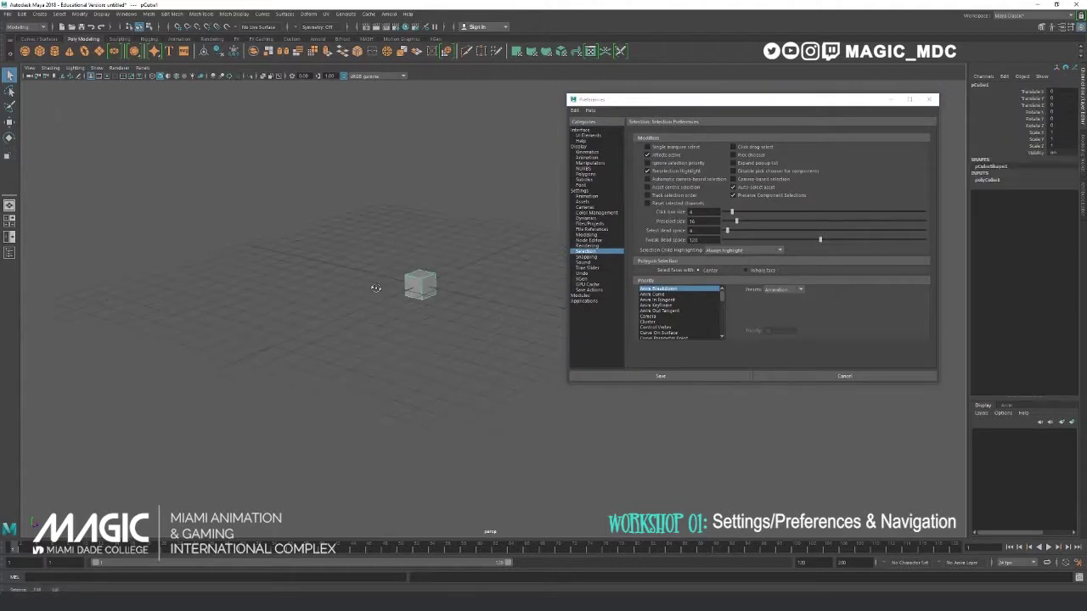
scroll(246, 264, up, 5)
- Set polygon faces to be selected with Whole face and switch the cube to face selection mode
click(745, 270)
right_click(347, 259)
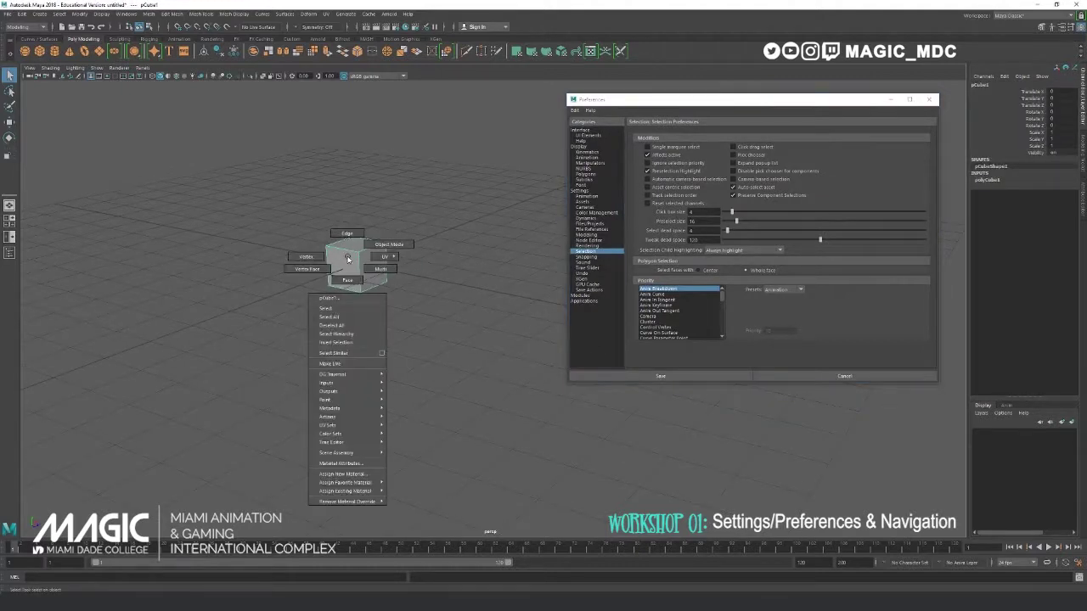
right_drag(347, 259, 347, 280)
- Try whole-face picking by selecting adjacent side faces of the cube one after another, then clear the selection
click(340, 270)
scroll(363, 282, up, 4)
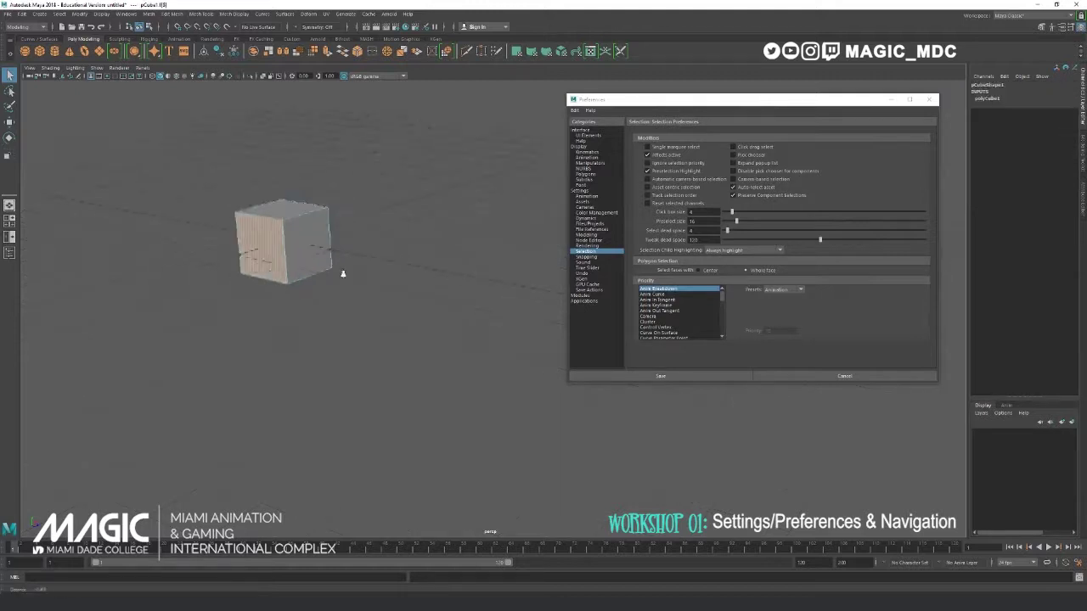
alt+drag(363, 282, 407, 255)
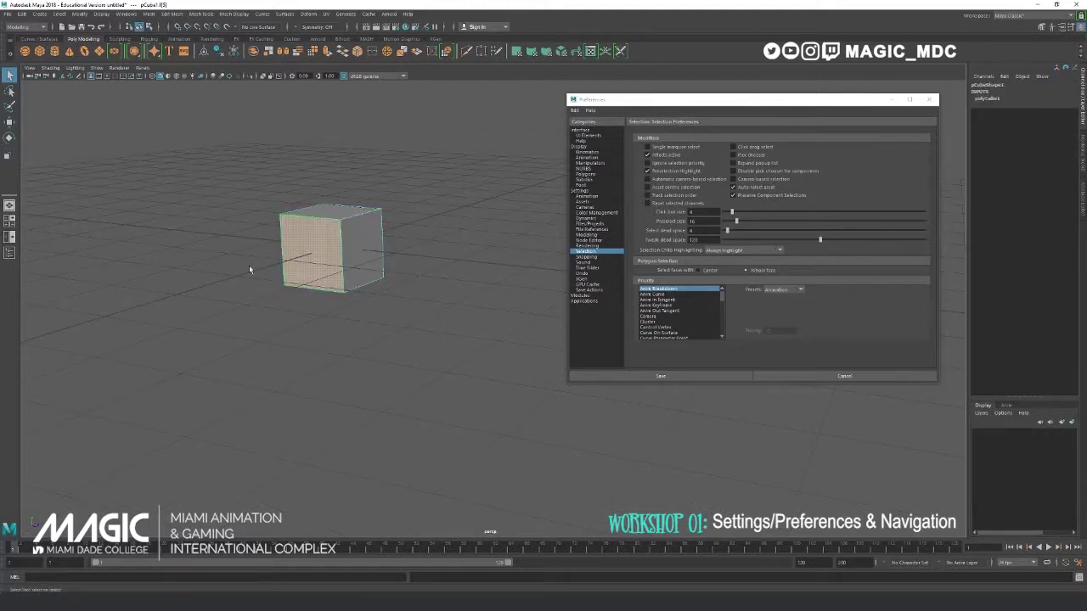
click(246, 253)
click(366, 253)
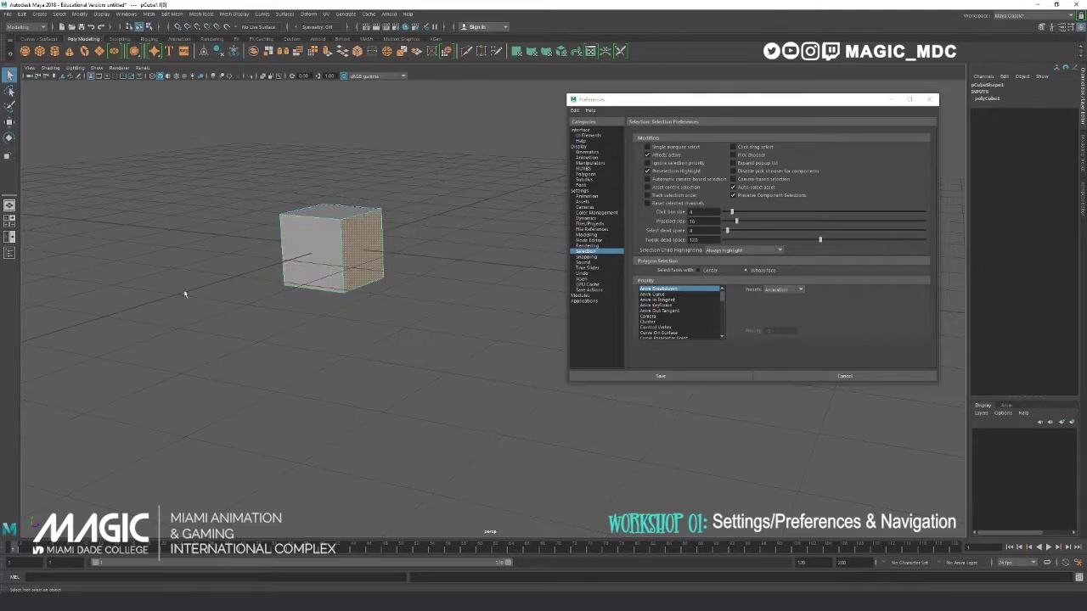
alt+drag(347, 293, 429, 273)
mouse_move(341, 223)
alt+mouse_down()
mouse_move(330, 253)
mouse_move(393, 186)
mouse_move(395, 230)
mouse_move(335, 232)
alt+mouse_up()
click(361, 225)
alt+right_drag(360, 225, 416, 276)
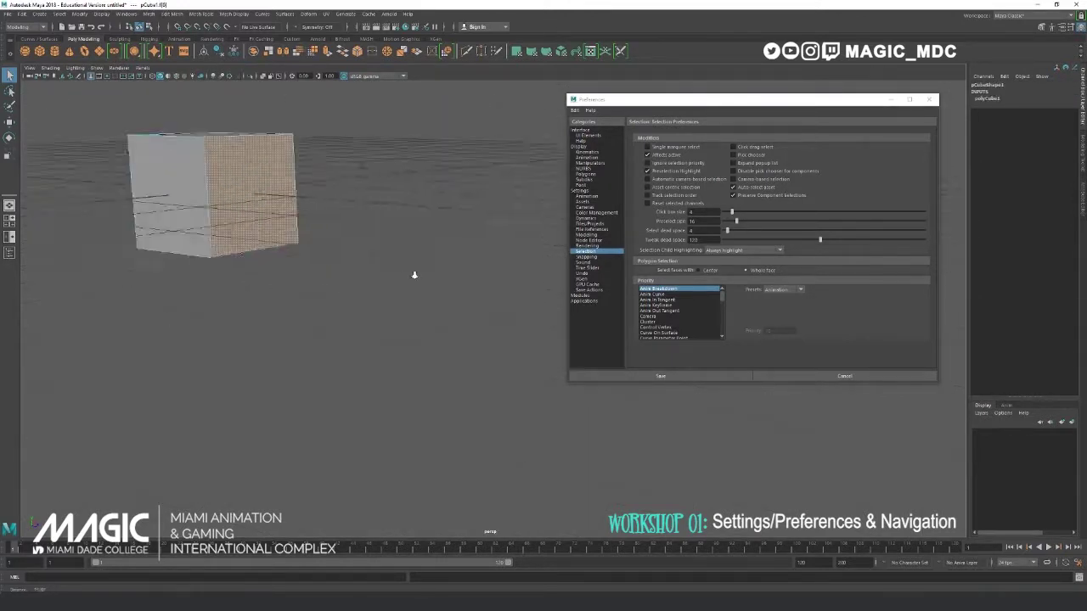
alt+middle_drag(415, 277, 619, 350)
alt+drag(424, 285, 423, 309)
click(317, 146)
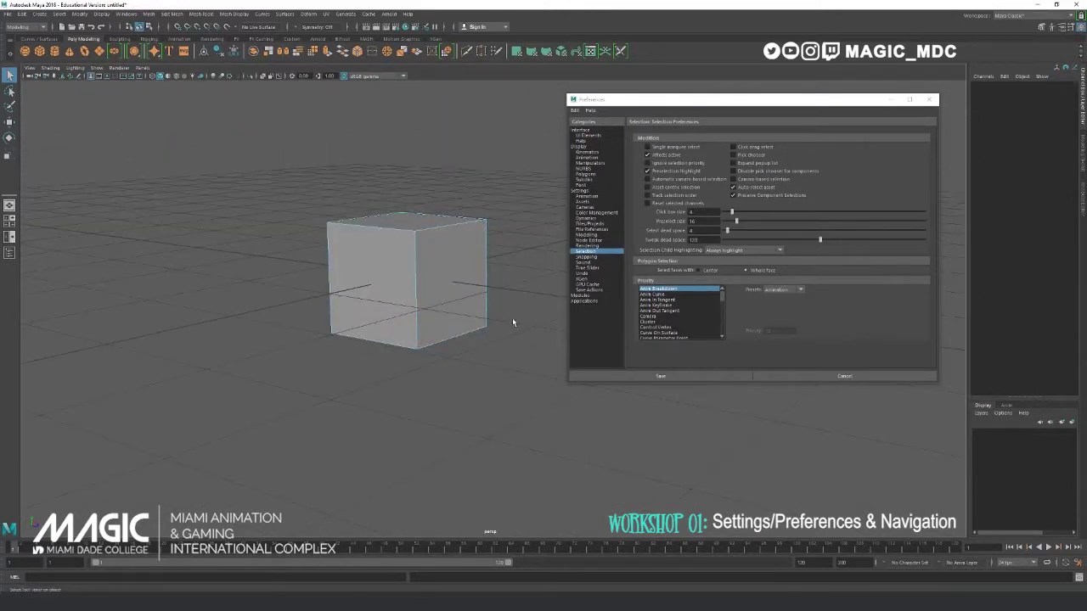
- Set polygon faces to be selected with Center and examine the center points on the cube's faces from several angles
click(708, 271)
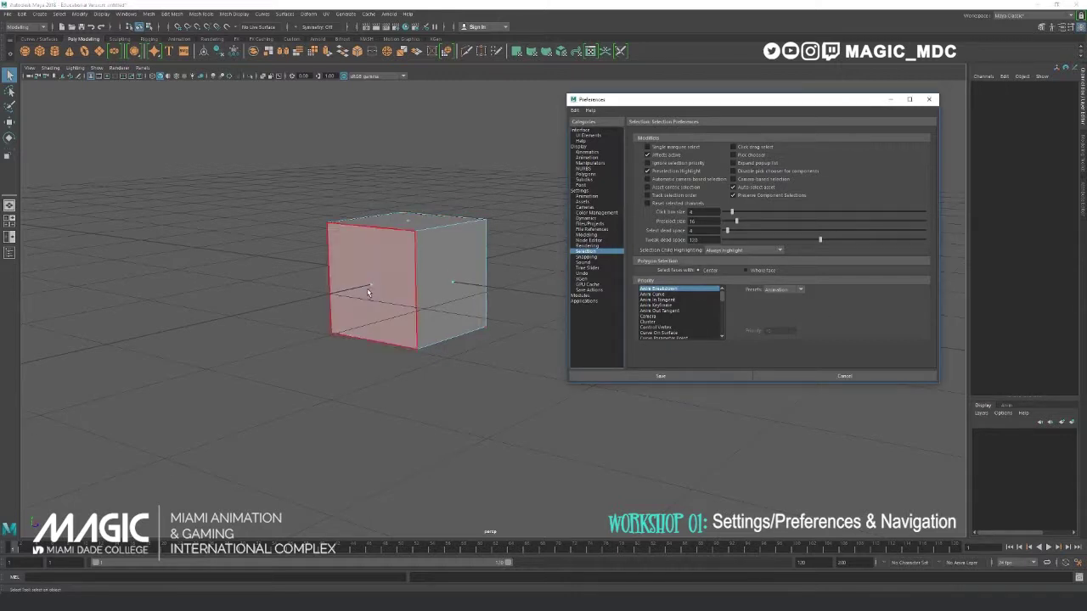
alt+drag(459, 284, 389, 291)
alt+right_drag(389, 291, 488, 348)
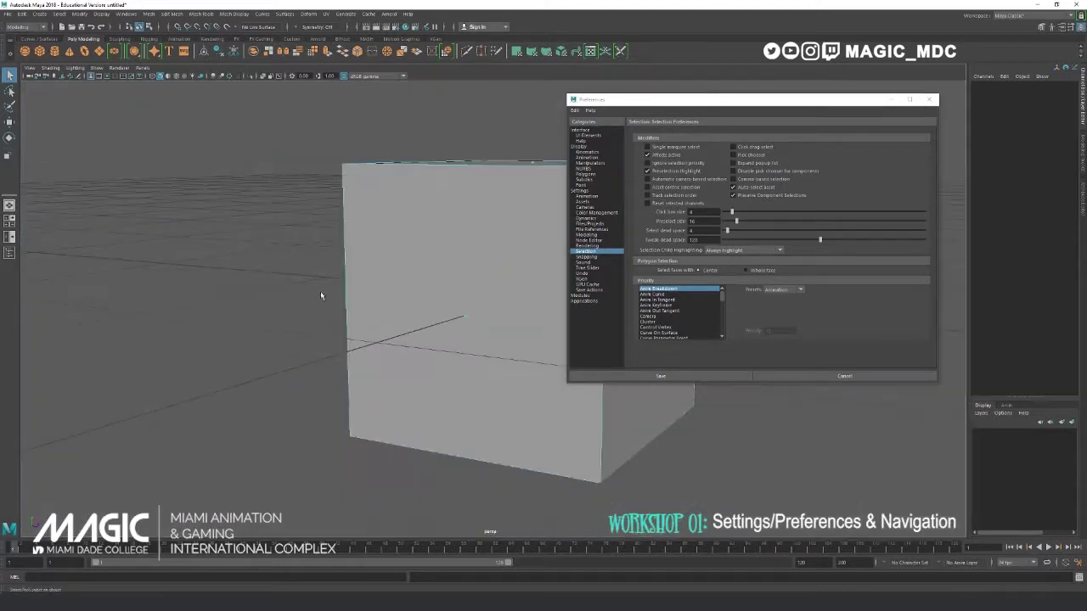
scroll(398, 318, down, 3)
alt+drag(399, 317, 325, 337)
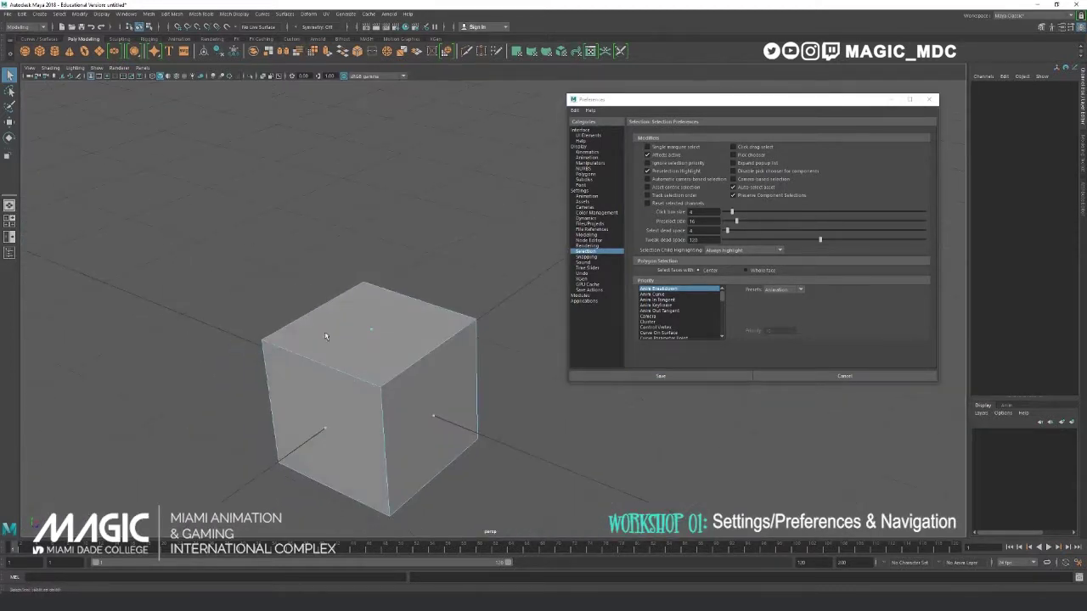
- Try center-point picking on the cube's top and side faces one after another, then clear the selection
click(373, 331)
click(320, 427)
click(431, 427)
alt+drag(216, 410, 373, 183)
click(384, 165)
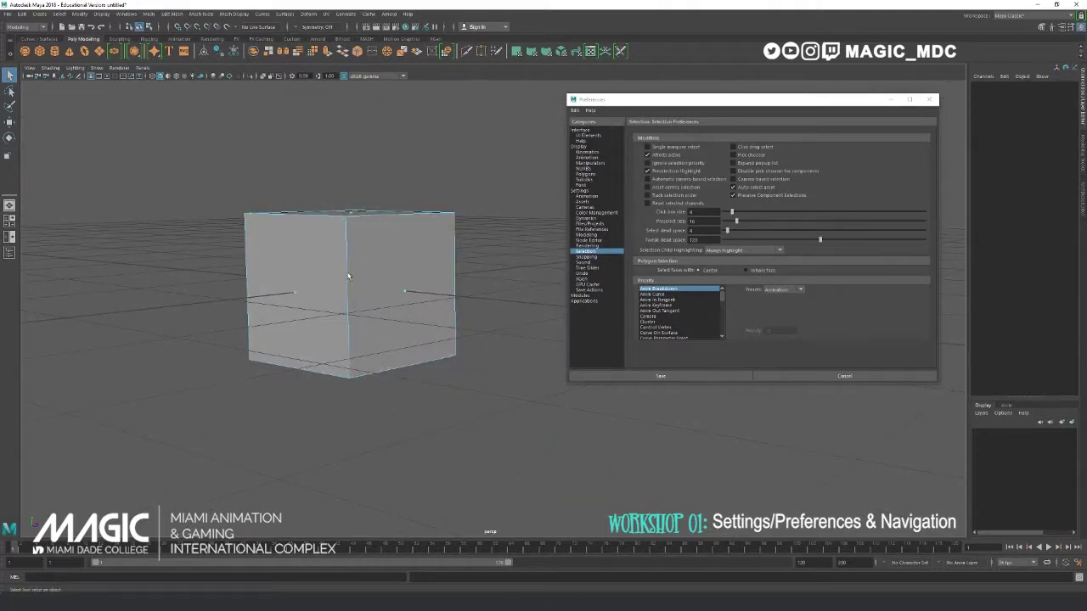
scroll(351, 290, down, 1)
- Extrude one side face of the cube, try pulling it outward, and undo the pull
right_click(285, 265)
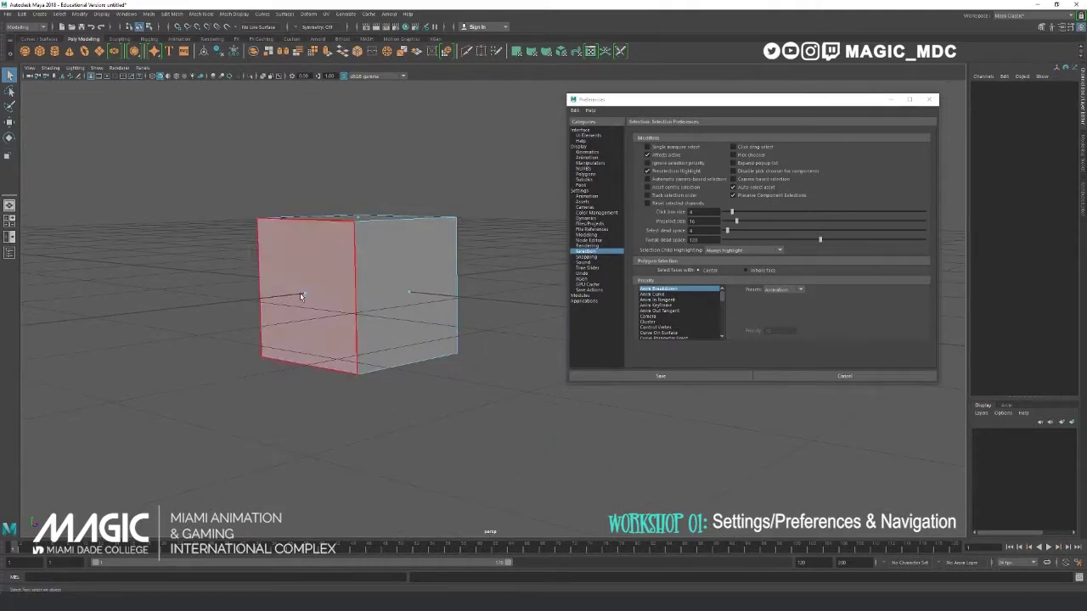
click(300, 295)
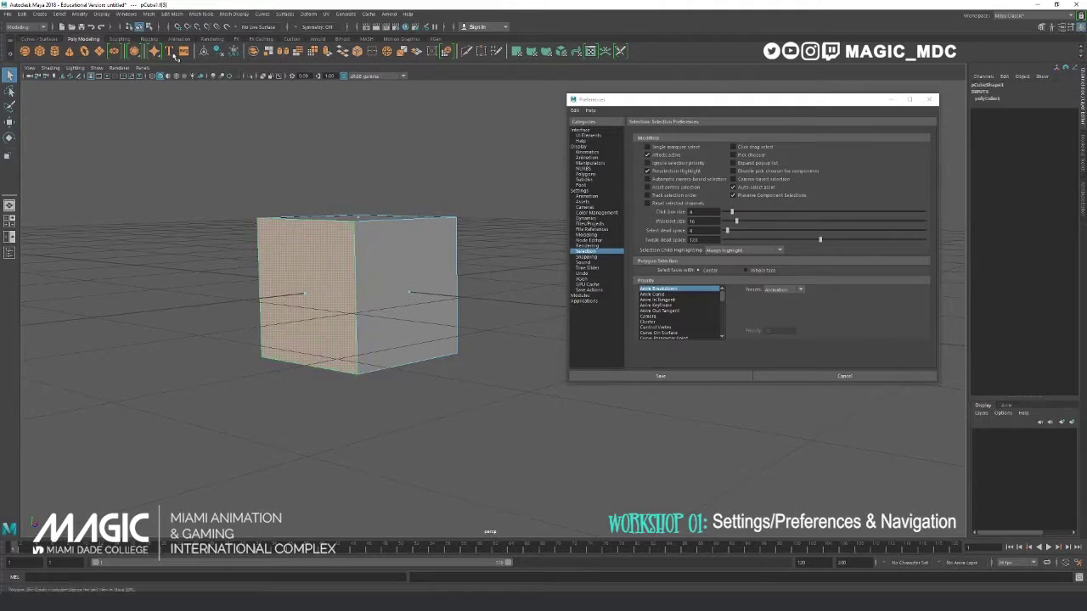
click(328, 54)
alt+drag(319, 324, 269, 352)
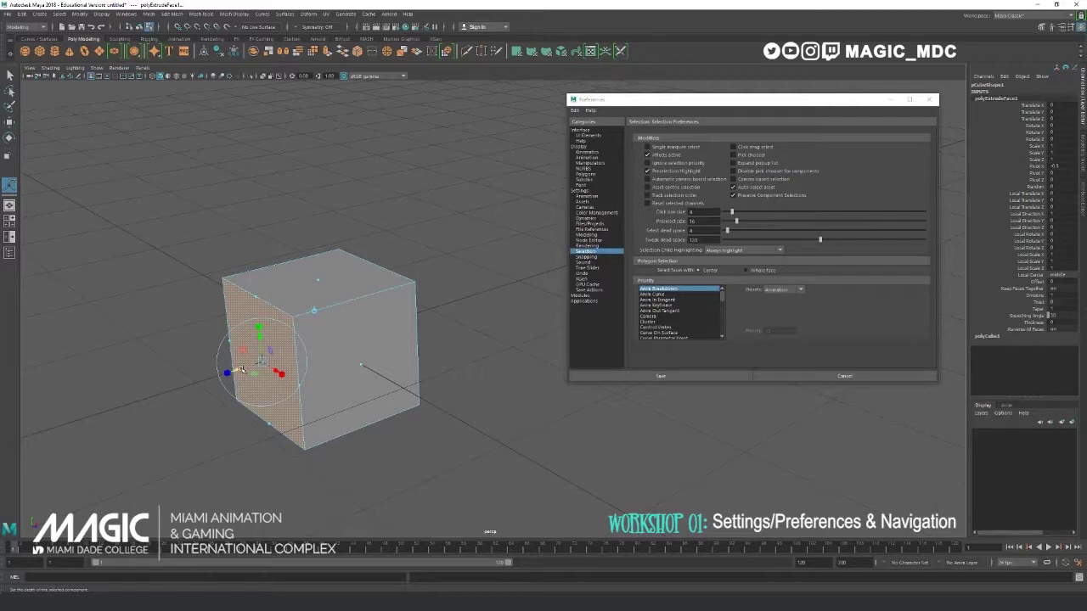
drag(241, 371, 166, 391)
key(ctrl+z)
- Deselect the extruded face and preview the cube smoothed, then return to the unsmoothed display
alt+drag(127, 284, 174, 238)
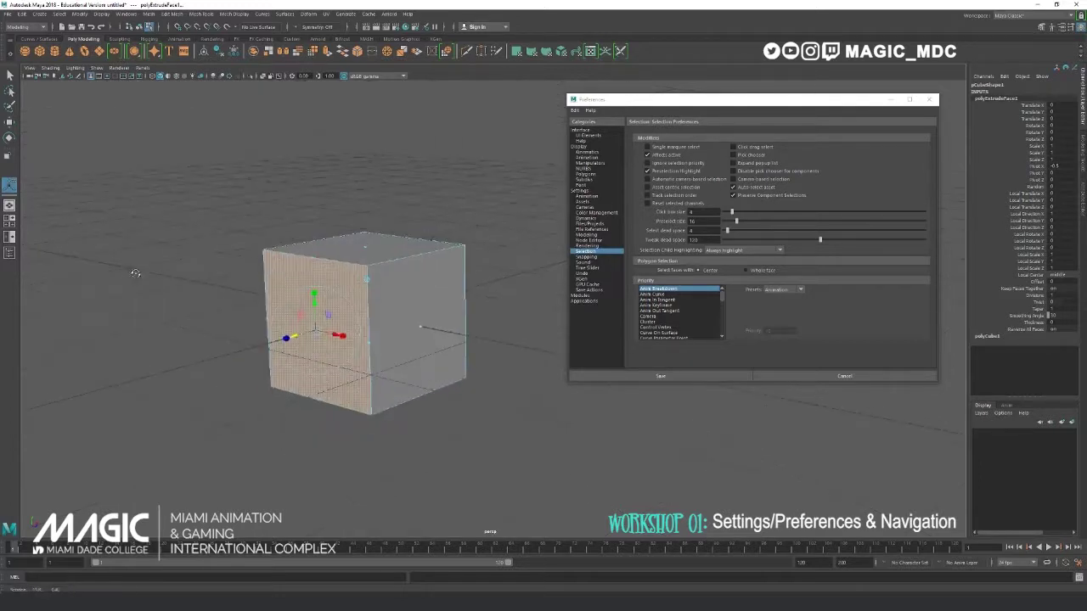
alt+right_drag(174, 237, 195, 207)
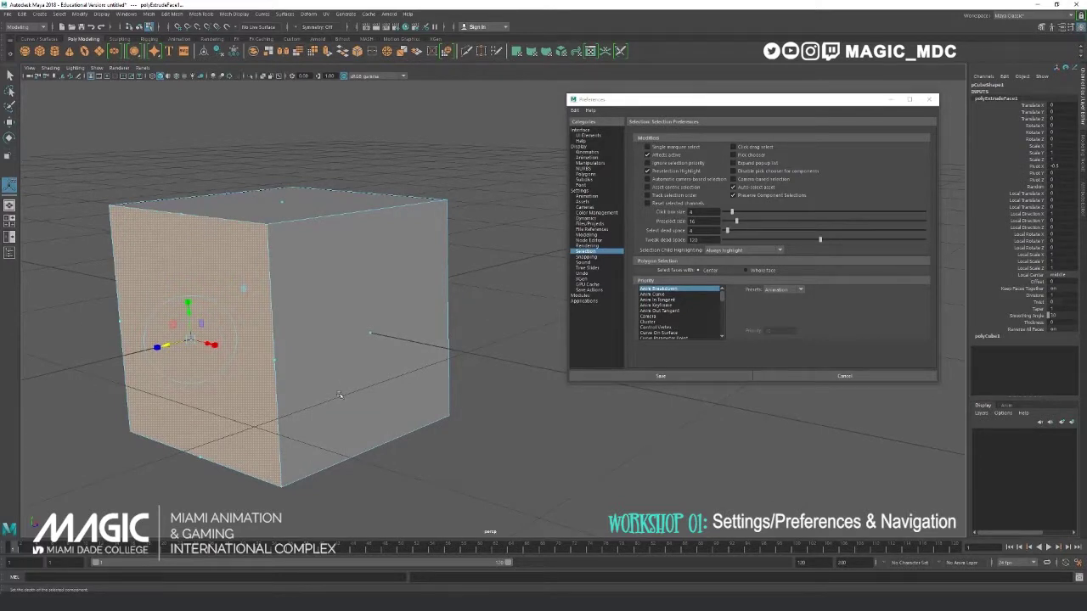
alt+middle_drag(336, 386, 374, 359)
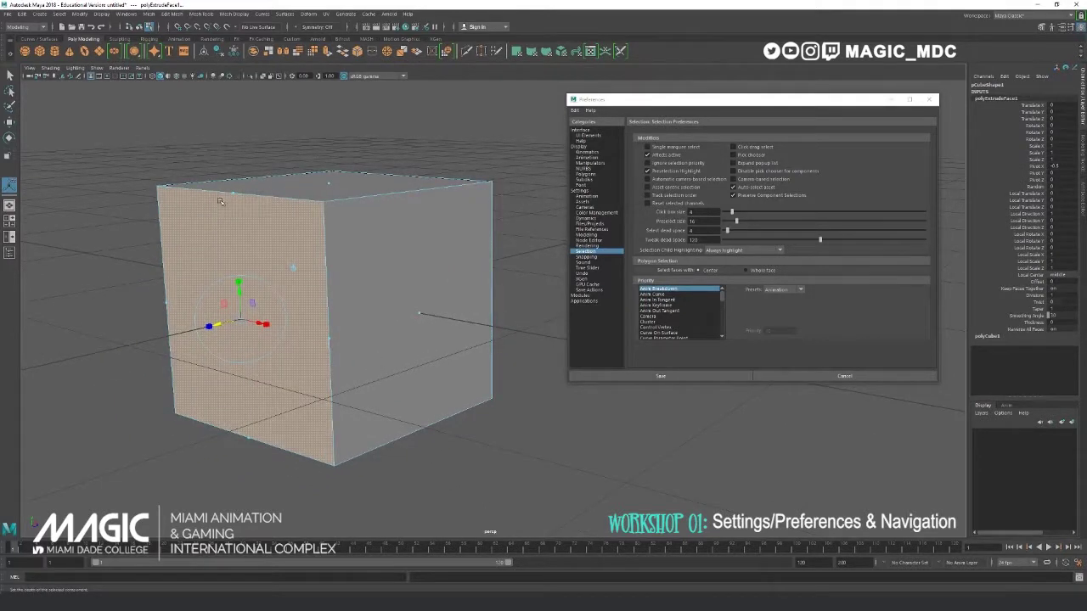
click(175, 168)
alt+drag(174, 167, 360, 329)
key(3)
alt+drag(432, 314, 416, 317)
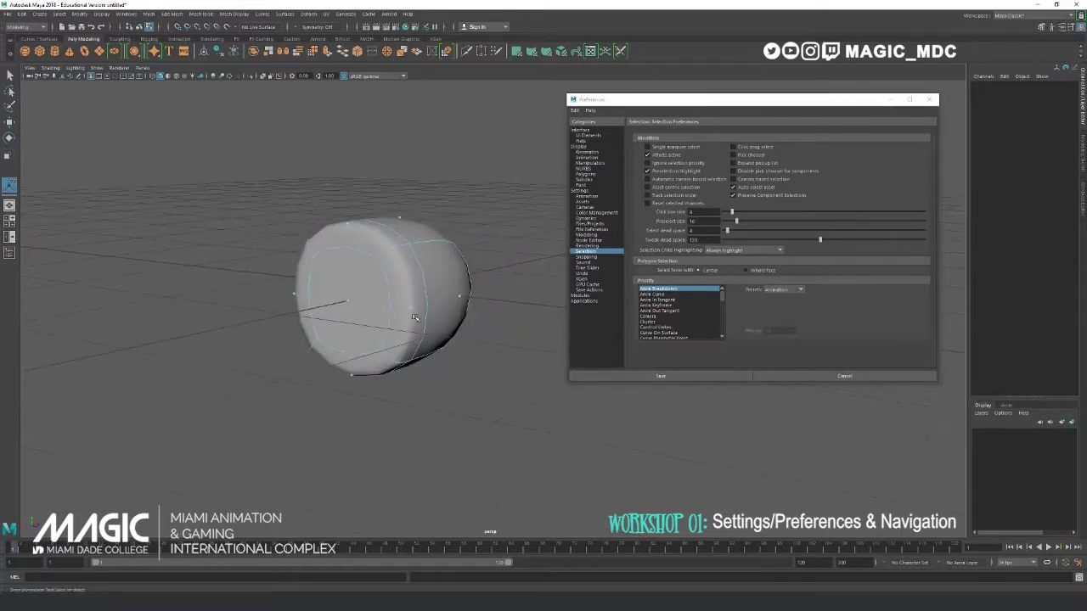
key(1)
scroll(531, 373, up, 5)
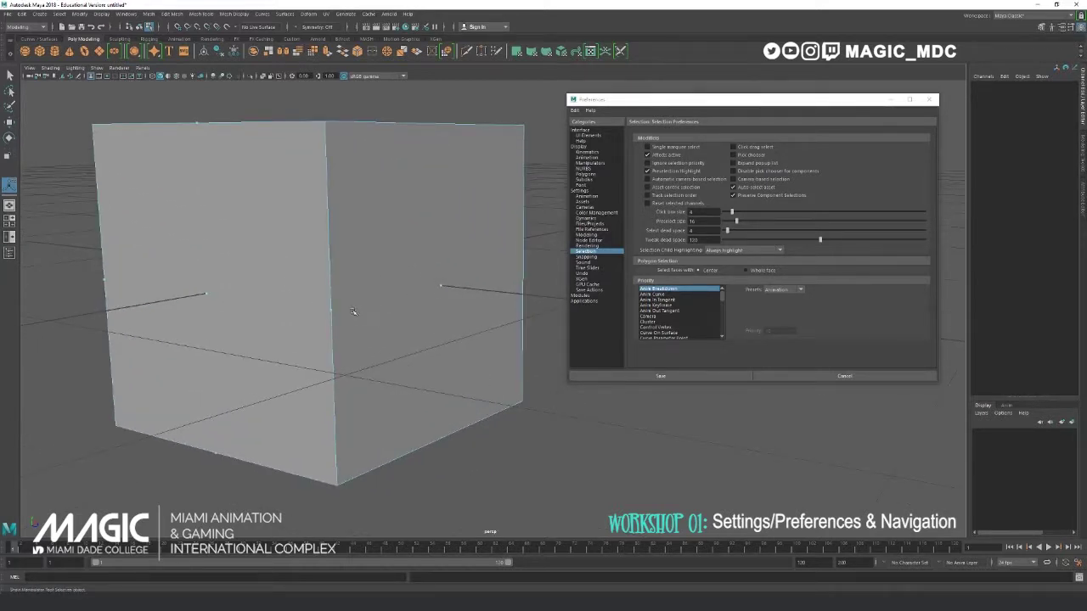
- Try deleting the collapsed extrusion faces through their center points along the cube's edges, then undo the deletions
alt+drag(353, 312, 183, 170)
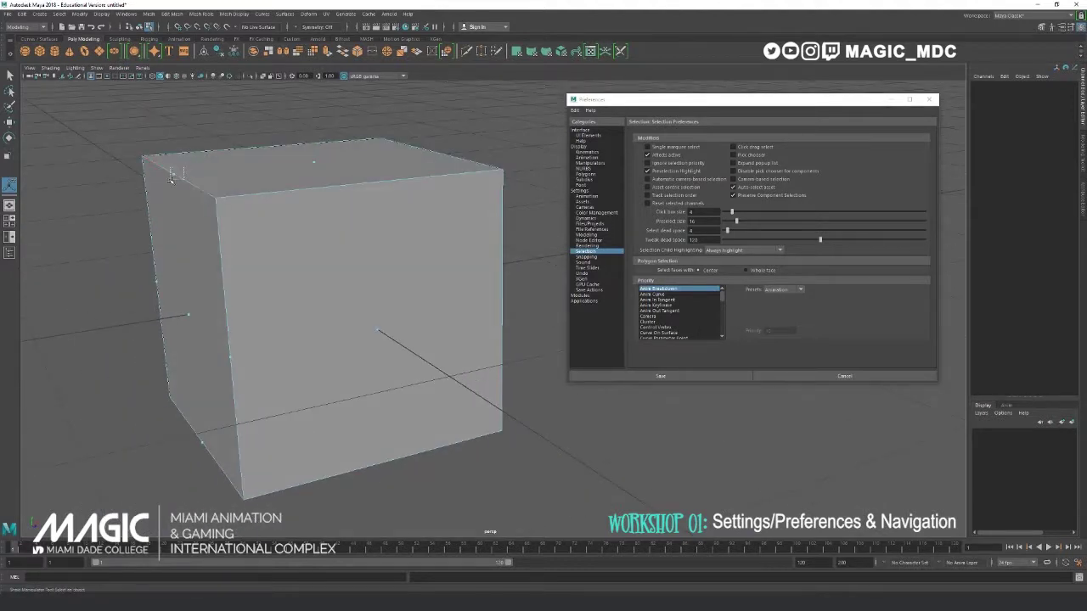
click(177, 177)
click(231, 357)
click(205, 163)
key(ctrl+z)
key(ctrl+z)
key(ctrl+z)
key(ctrl+z)
key(ctrl+z)
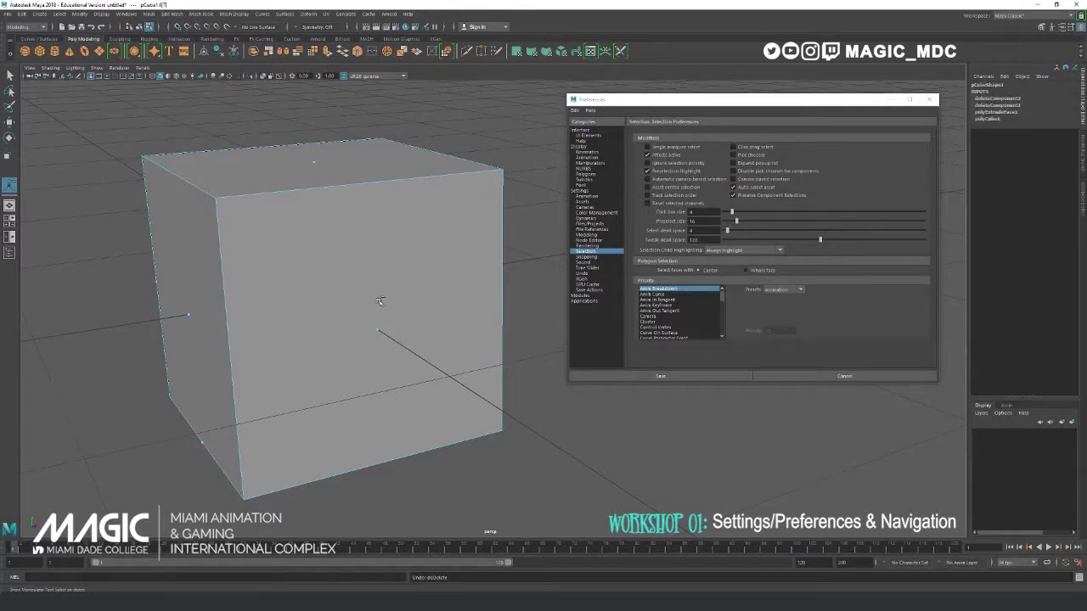
key(ctrl+z)
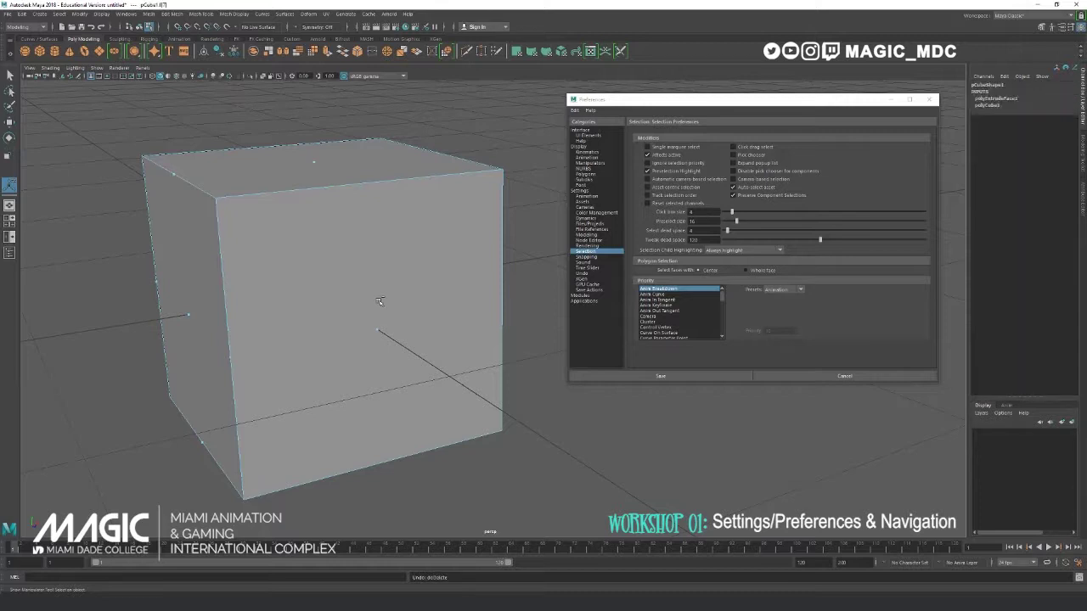
- Set polygon faces to be selected with Whole face and try picking the cube's adjacent side faces
click(746, 270)
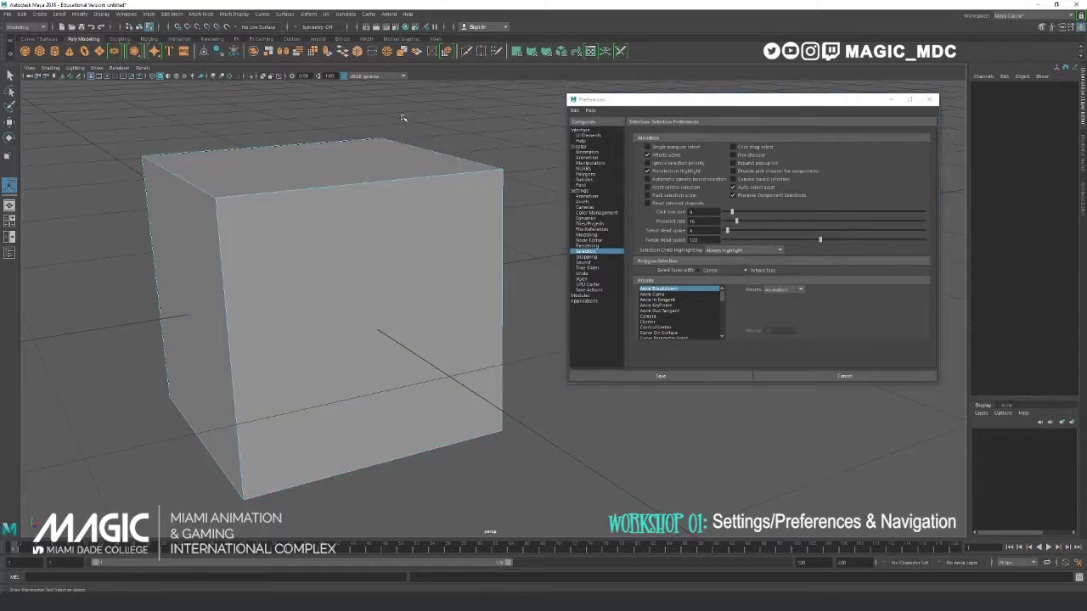
click(166, 272)
click(327, 291)
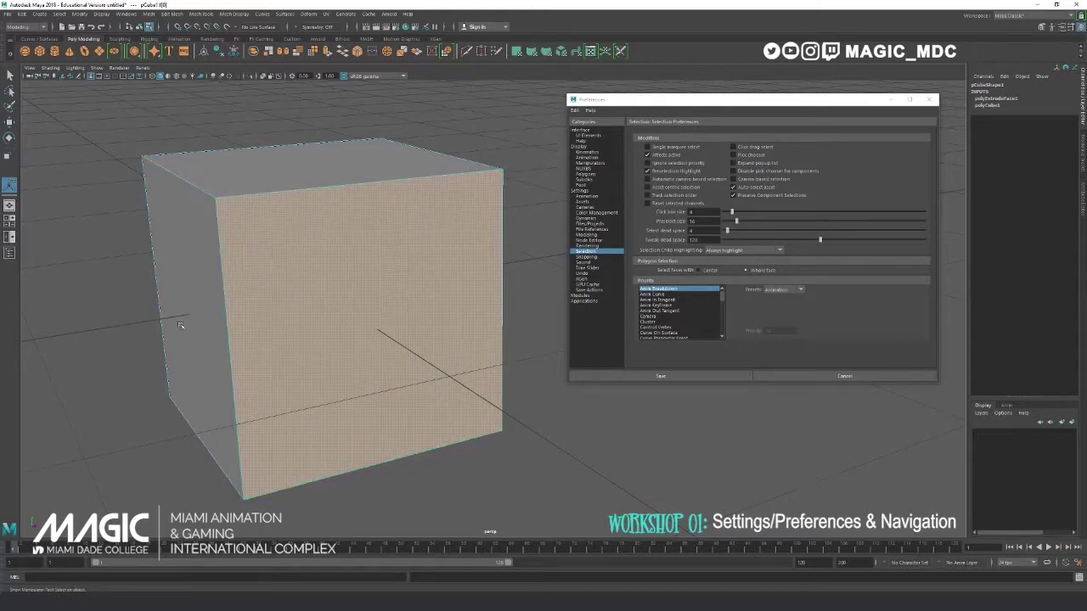
- Set face selection back to Center and delete the four collapsed extrusion faces through their center points
click(697, 270)
alt+right_drag(420, 284, 325, 275)
click(296, 227)
click(385, 429)
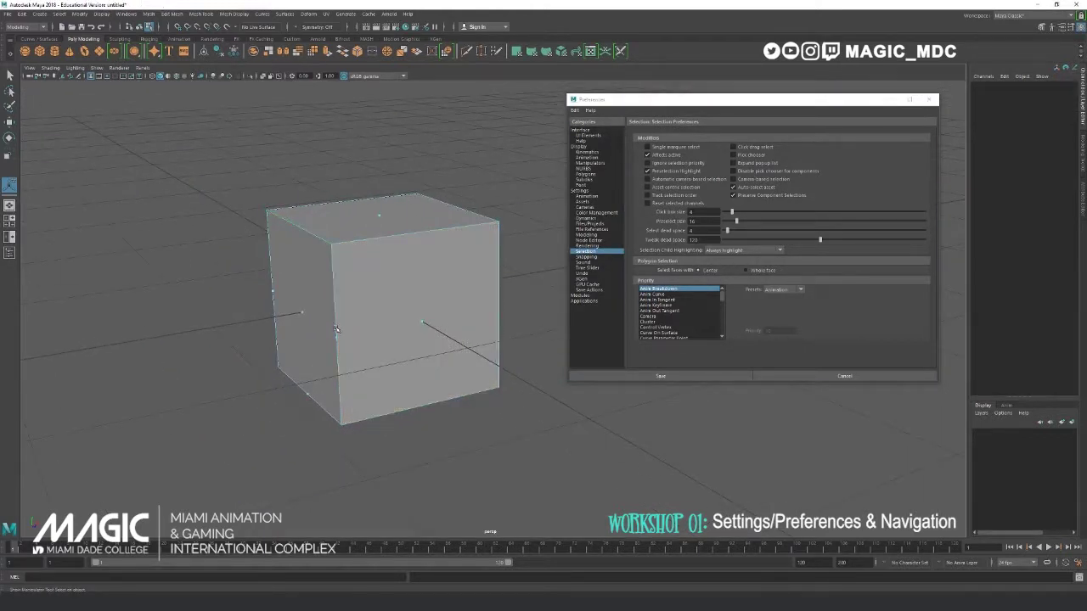
click(307, 395)
click(205, 255)
- Save the changed preferences
click(662, 375)
alt+drag(357, 176, 331, 235)
scroll(497, 281, down, 5)
- Return the cube to object mode and delete its construction history
right_drag(505, 289, 515, 286)
click(547, 276)
click(305, 140)
click(496, 283)
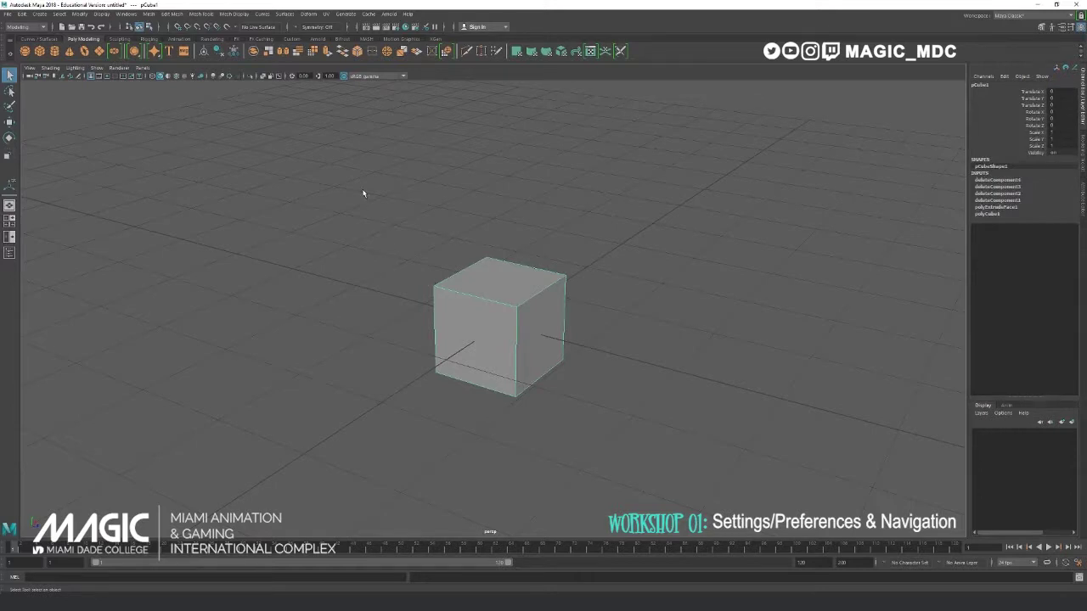
key(alt+shift+d)
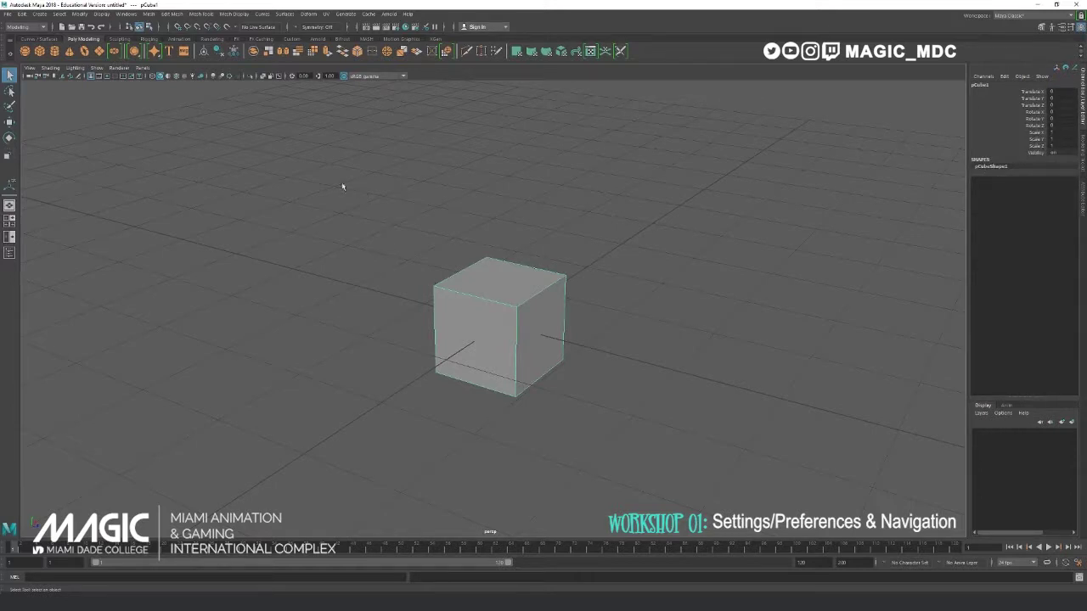
- Activate the Move tool and examine the cube by orbiting, zooming and panning around it
alt+drag(295, 168, 431, 336)
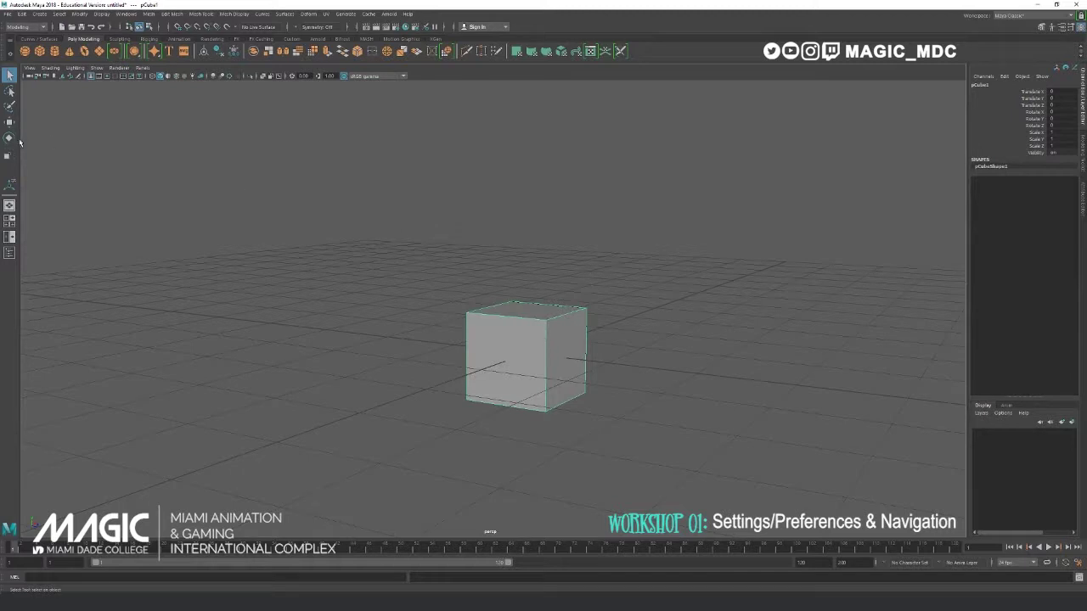
key(w)
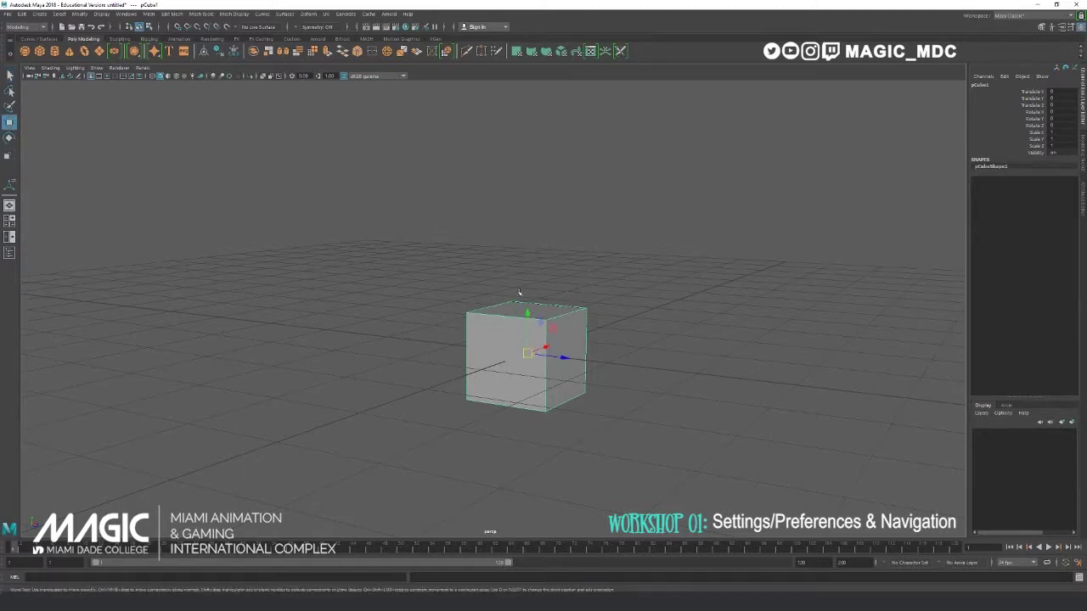
alt+drag(543, 294, 317, 310)
alt+right_drag(318, 311, 523, 325)
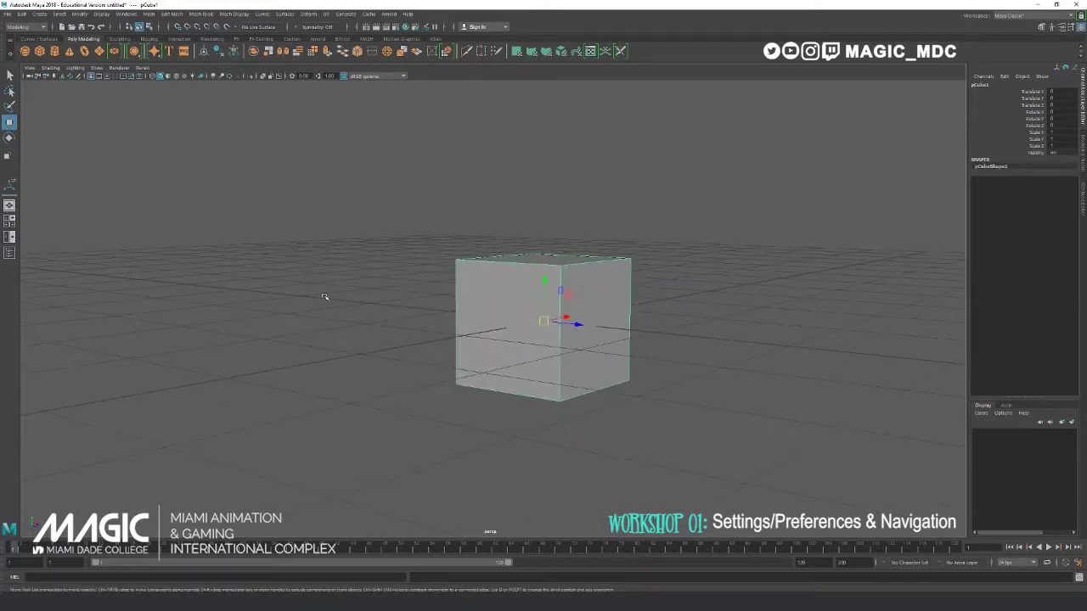
alt+right_drag(327, 296, 390, 297)
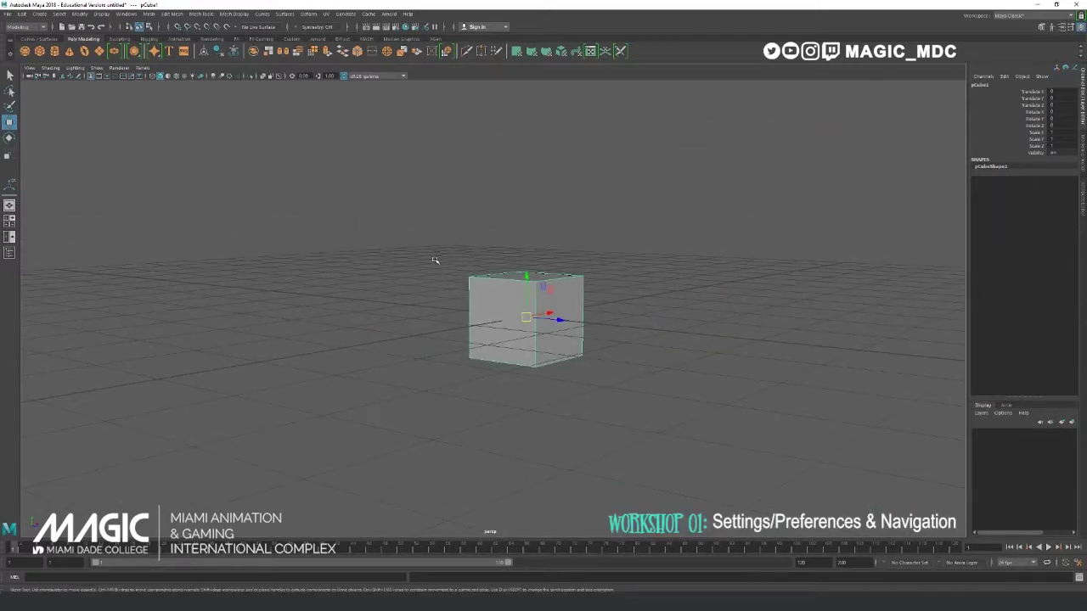
alt+middle_drag(429, 260, 355, 230)
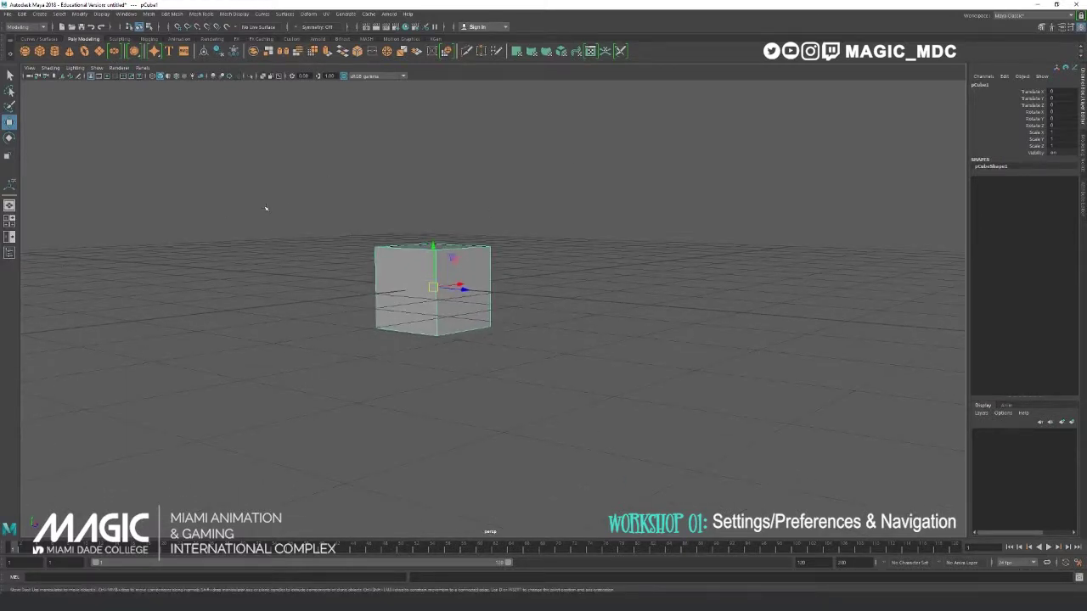
alt+drag(269, 220, 451, 252)
alt+middle_drag(451, 252, 357, 226)
alt+right_drag(356, 226, 659, 302)
alt+drag(659, 302, 543, 297)
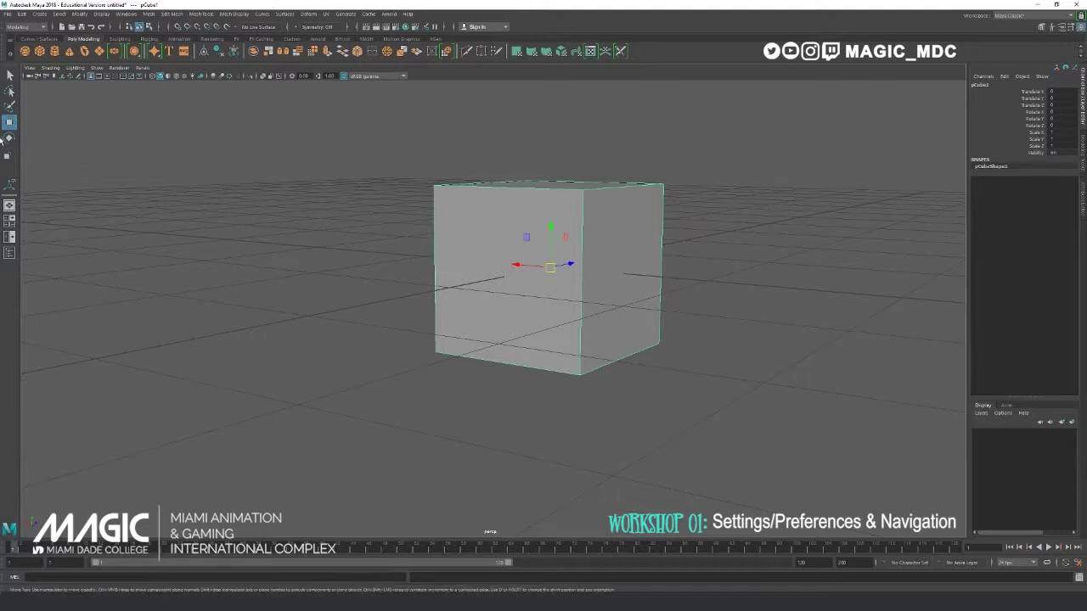
- Try rotating the cube on Z and then on all three rotation channels, undo the rotations and deselect it
click(1046, 126)
key(e)
middle_drag(913, 136, 921, 137)
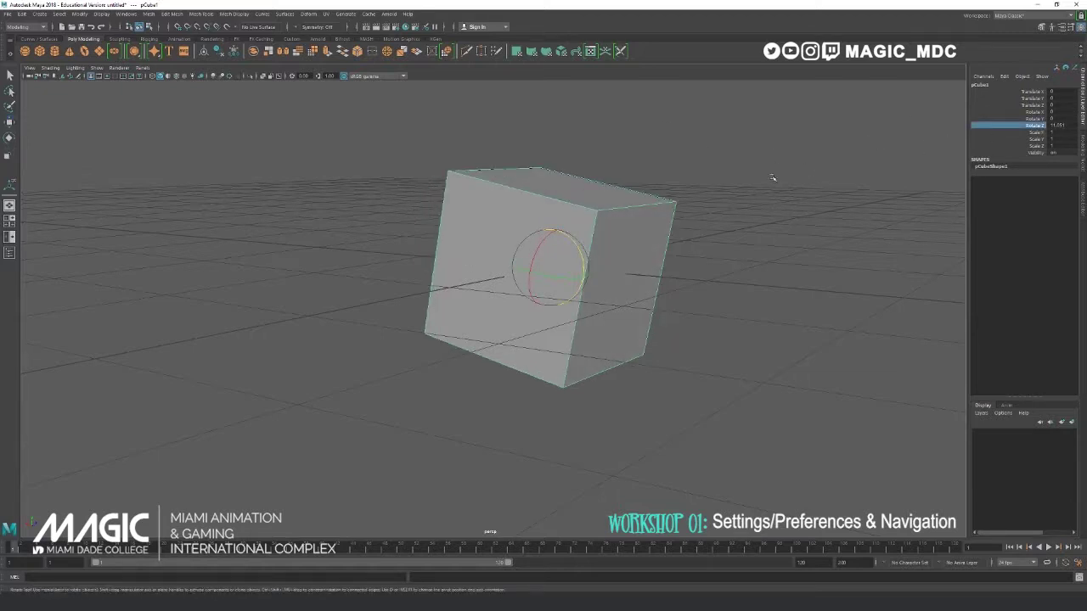
middle_drag(771, 174, 906, 187)
key(ctrl+z)
drag(1034, 118, 1033, 111)
middle_drag(837, 138, 181, 183)
key(ctrl+z)
key(ctrl+z)
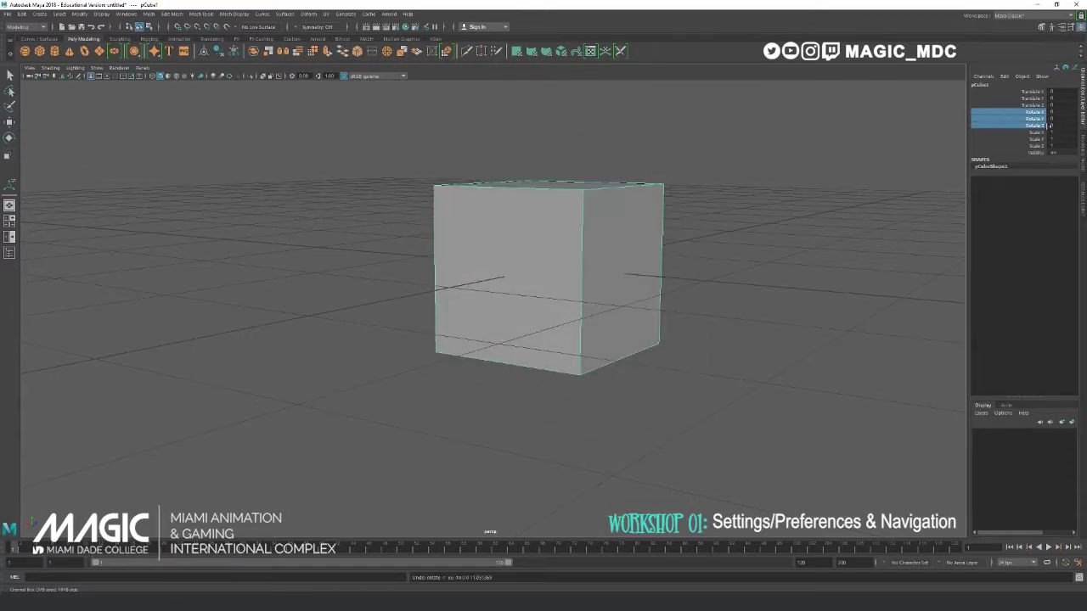
click(750, 112)
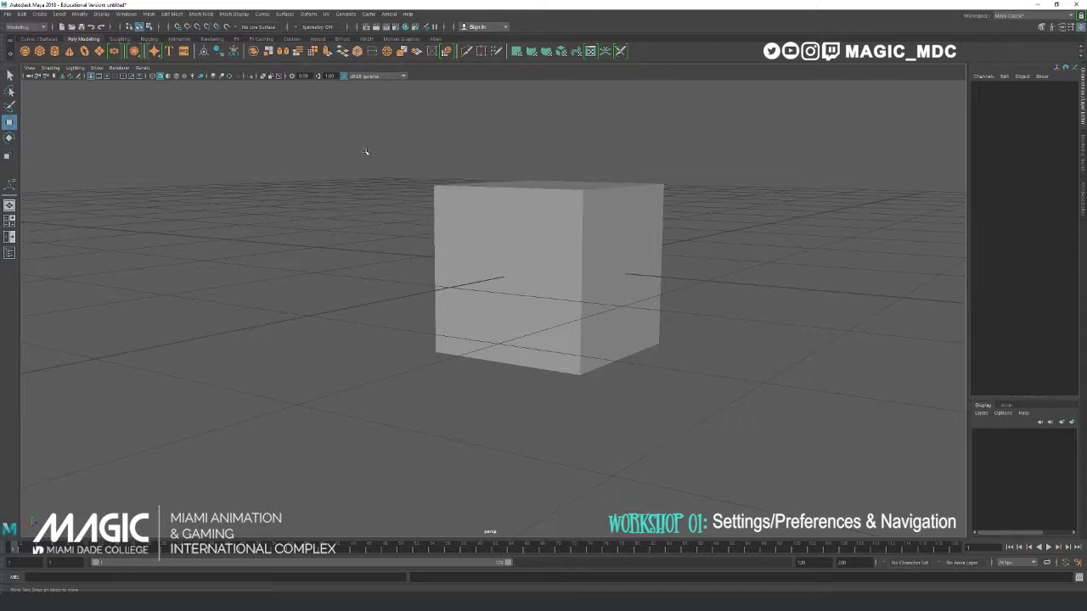
- Create a second polygon cube and move it a short distance beside the first one
key(q)
click(517, 279)
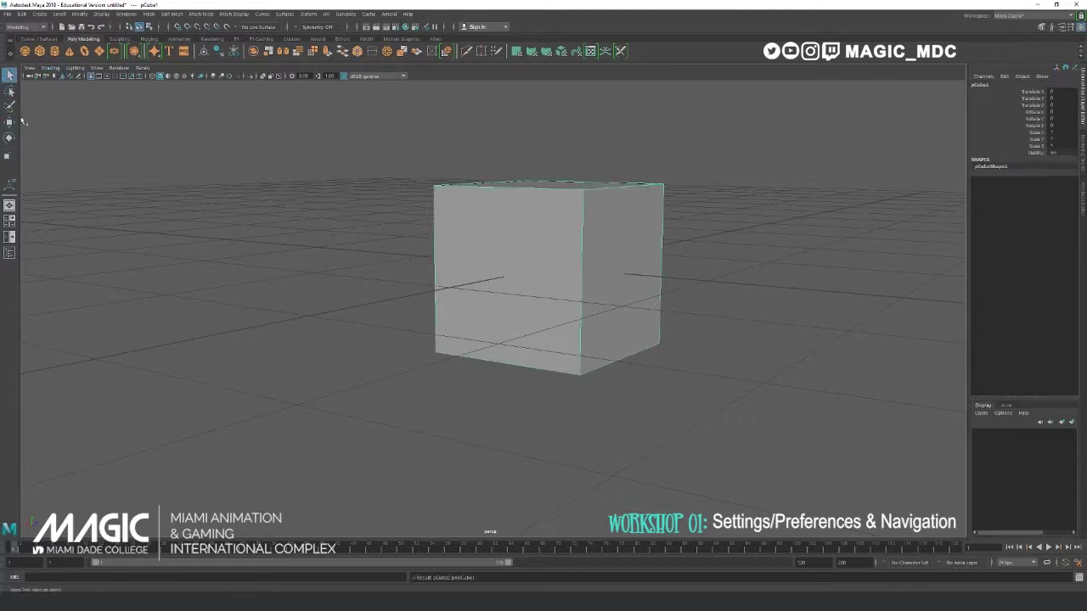
click(39, 50)
click(9, 122)
scroll(376, 297, down, 3)
mouse_move(501, 276)
mouse_down()
mouse_move(281, 255)
mouse_move(273, 227)
mouse_up()
click(194, 171)
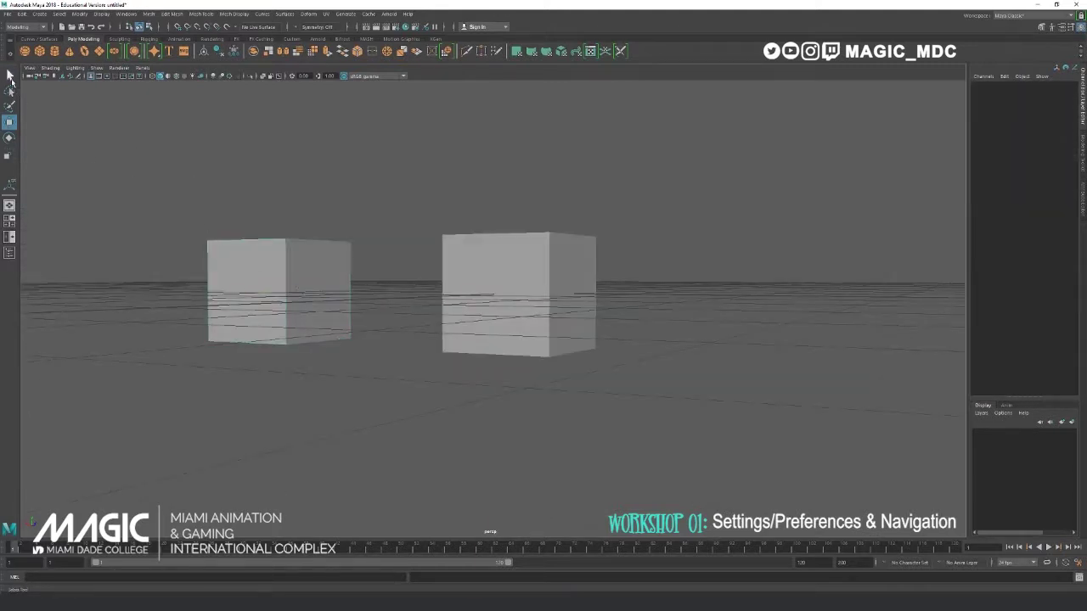
- Try the Select tool on each of the two cubes in turn, then clear the selection
click(9, 75)
click(345, 265)
click(549, 285)
alt+drag(294, 126, 276, 144)
alt+middle_drag(276, 145, 365, 145)
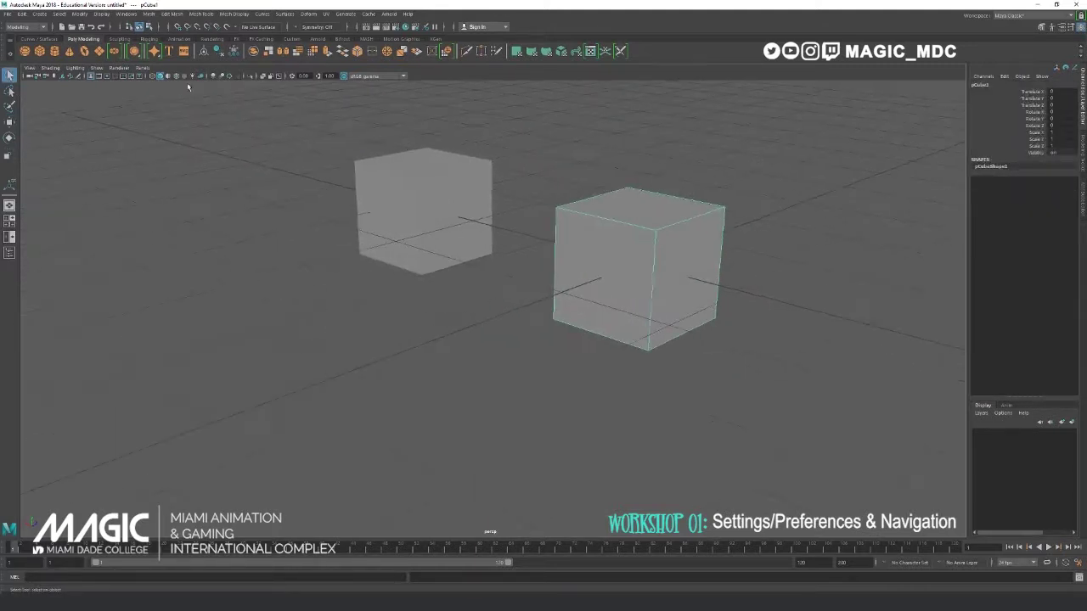
click(377, 207)
click(132, 131)
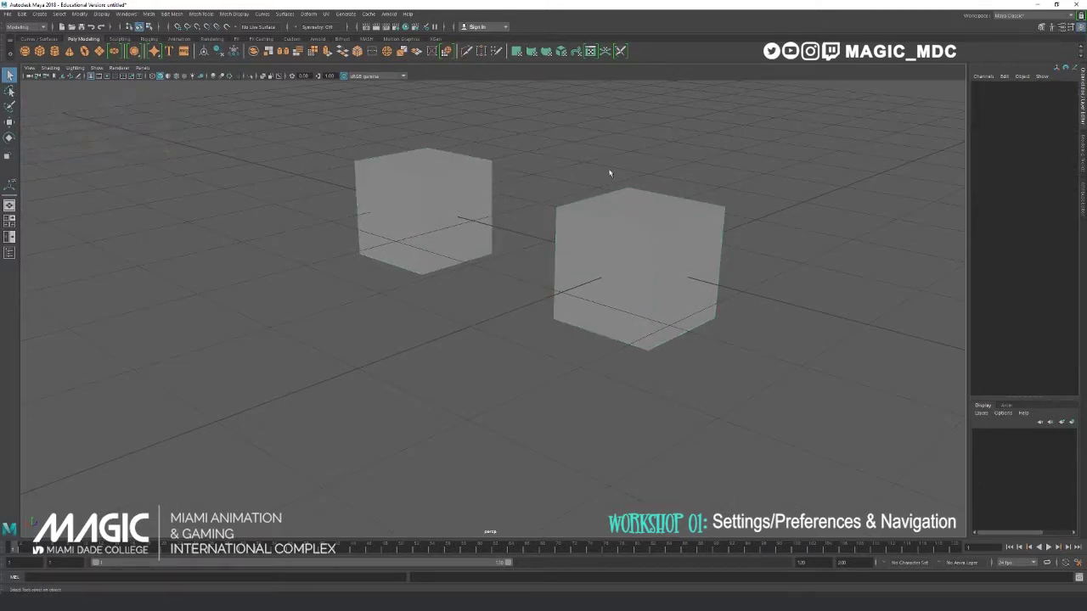
- Select the original cube with the Move tool active and examine both cubes from several angles, clearing the selection
key(r)
alt+drag(366, 248, 671, 274)
click(542, 230)
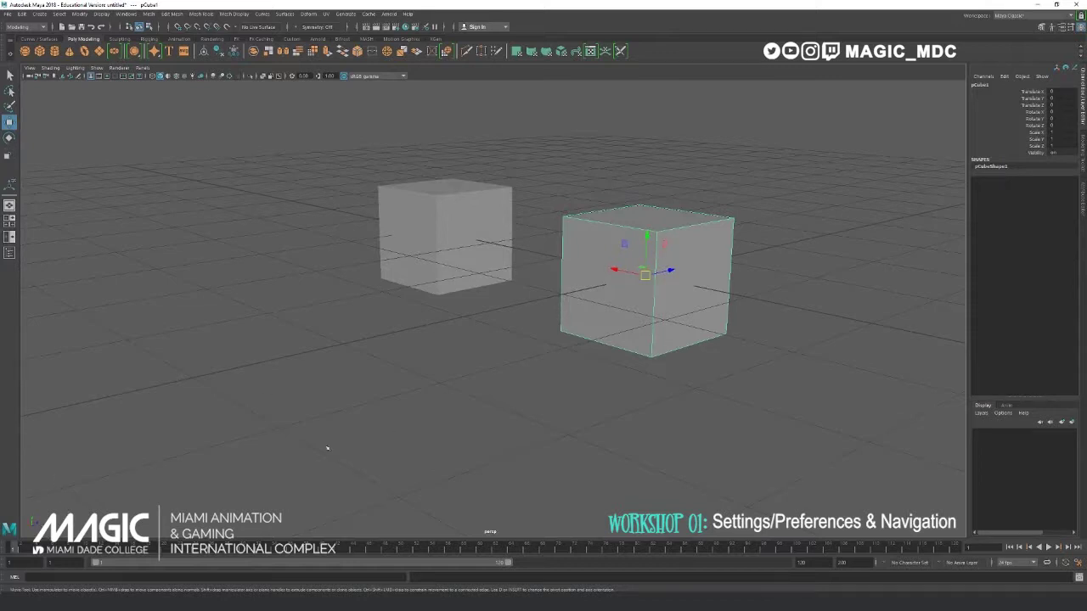
alt+right_drag(497, 377, 479, 277)
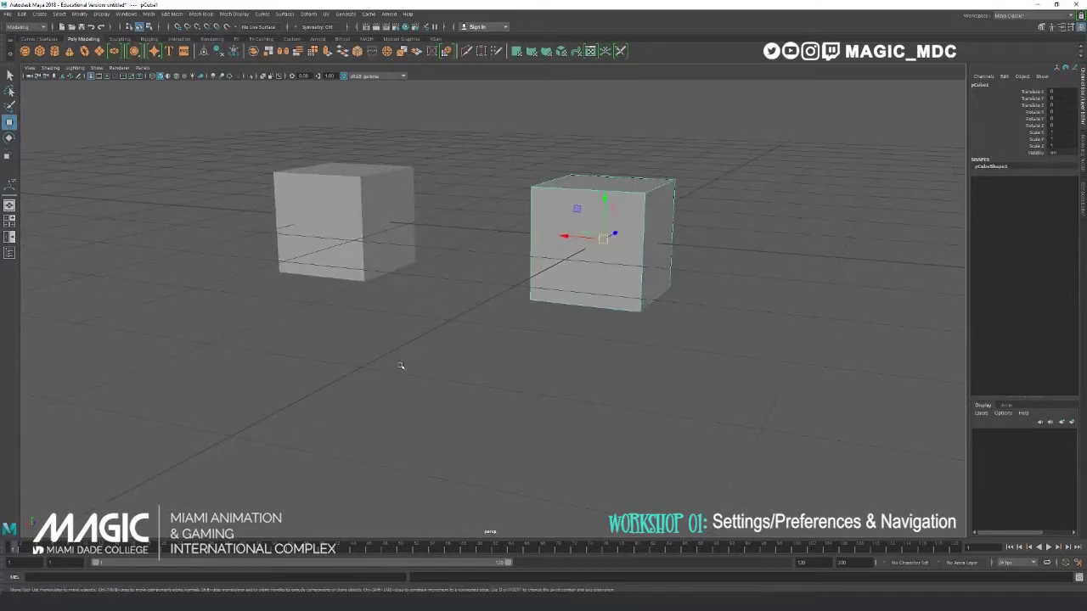
alt+drag(479, 278, 482, 291)
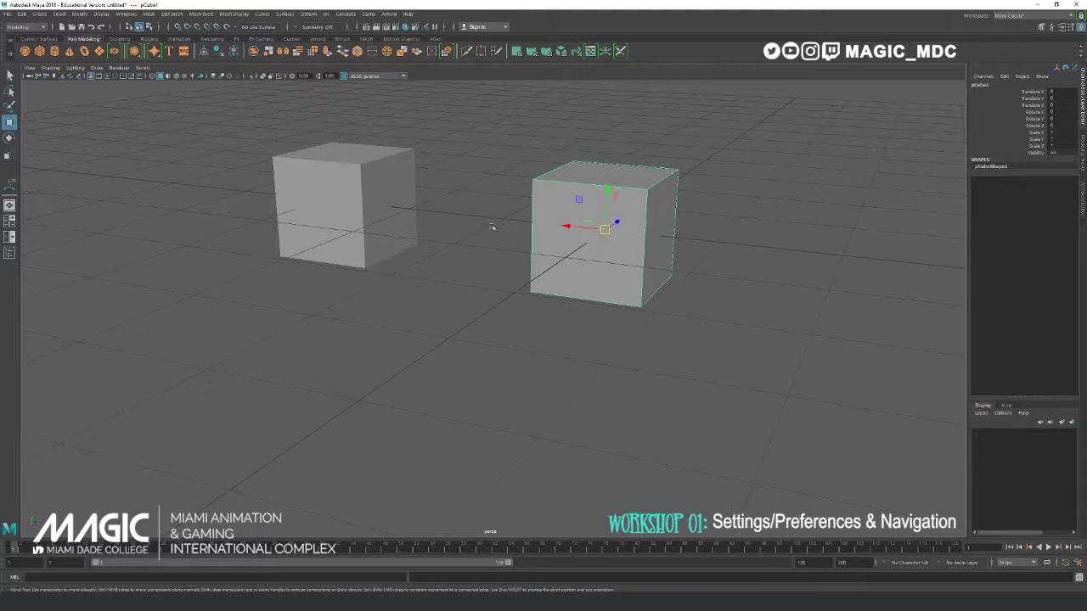
alt+drag(580, 166, 646, 260)
click(681, 246)
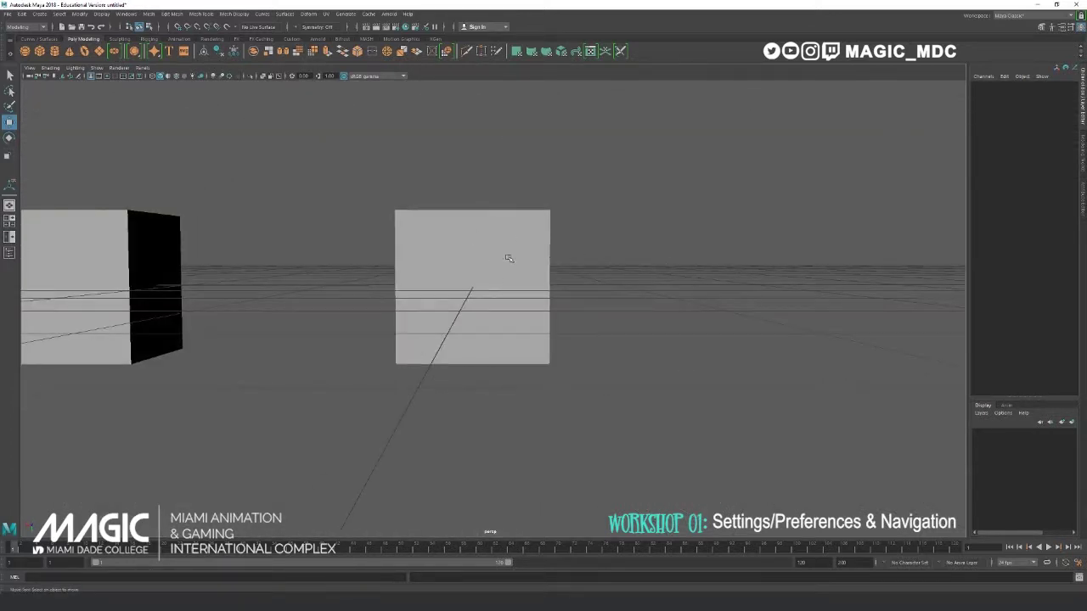
alt+drag(521, 257, 647, 259)
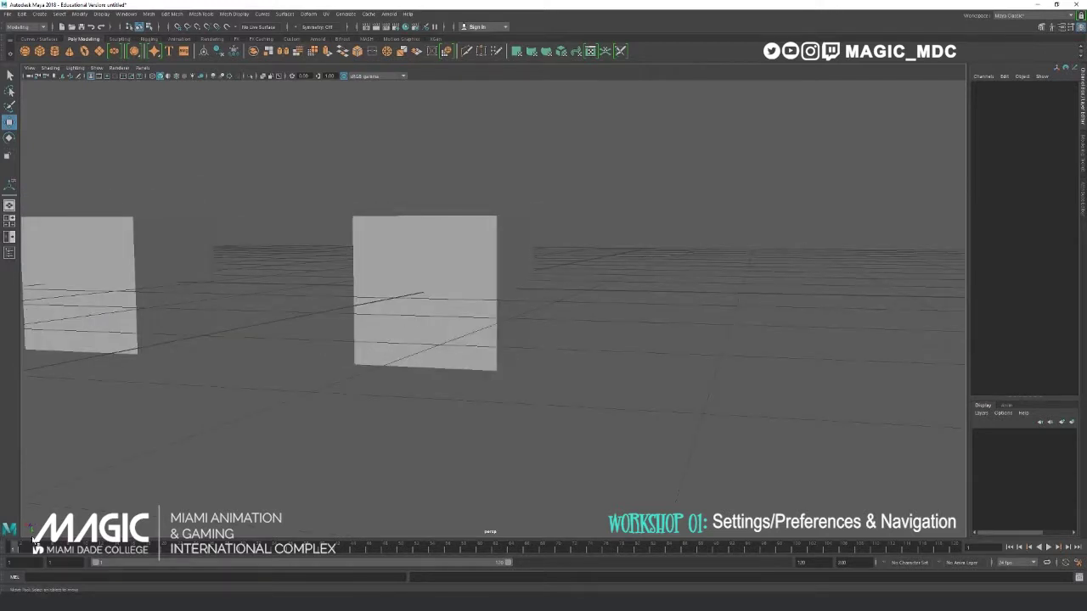
- Delete the second cube, leaving only the original one, and select the original cube
click(451, 272)
alt+drag(432, 179, 546, 174)
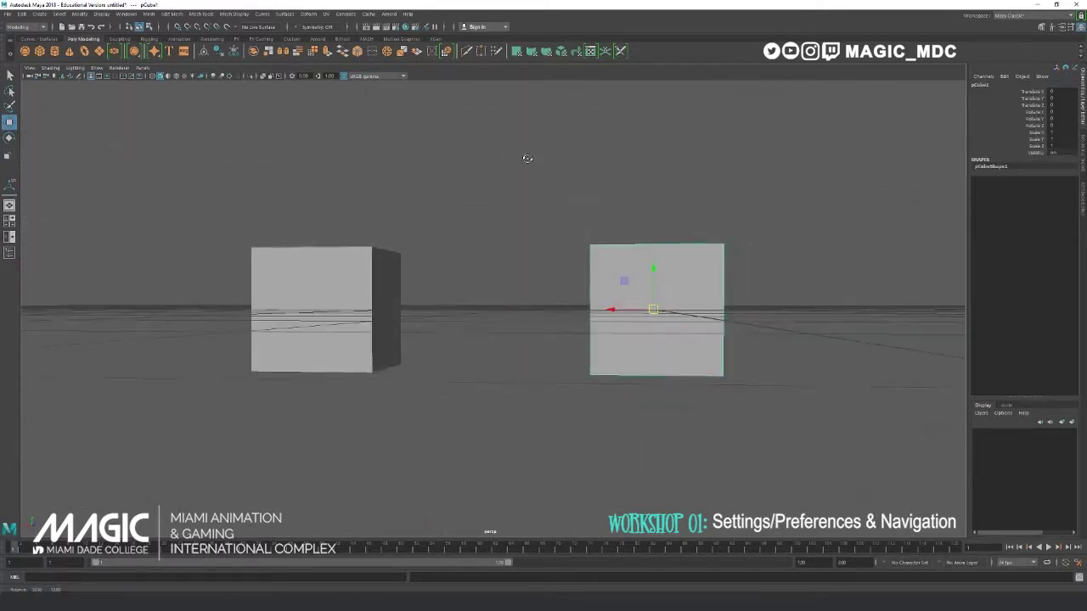
click(376, 275)
key(Delete)
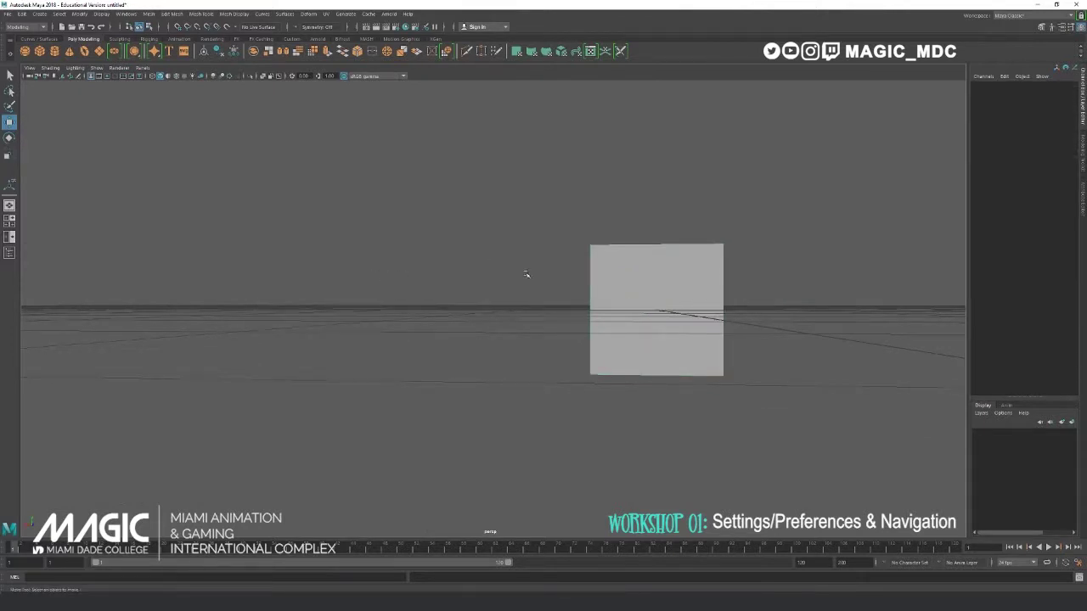
alt+drag(526, 274, 417, 231)
click(578, 257)
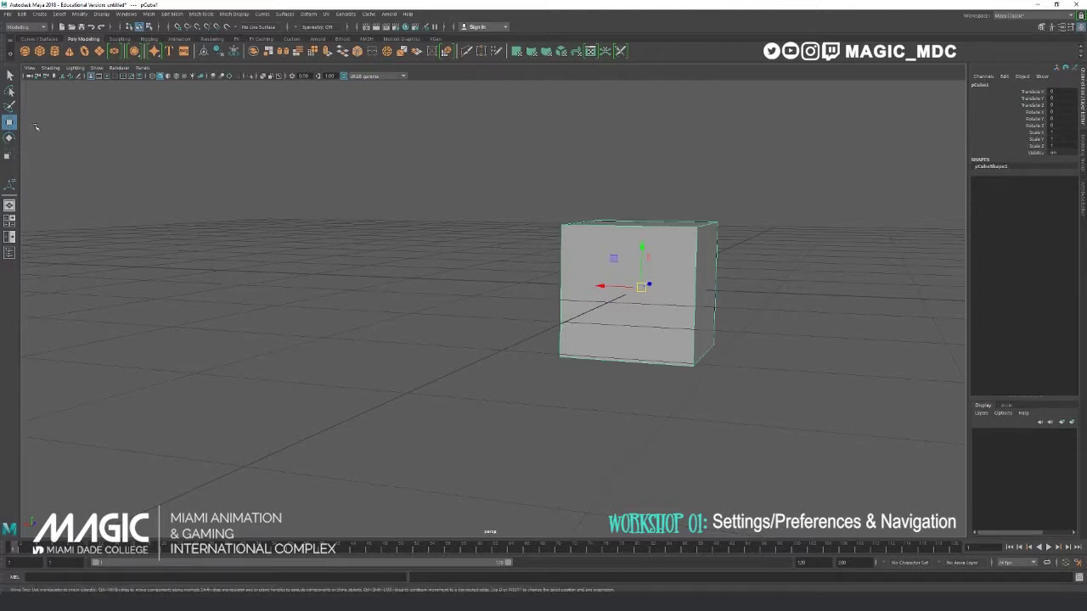
- Try moving the remaining cube along individual axes with the Move tool and undo the moves
alt+drag(667, 273, 574, 168)
click(433, 202)
key(ctrl+z)
click(938, 173)
key(ctrl+z)
key(ctrl+z)
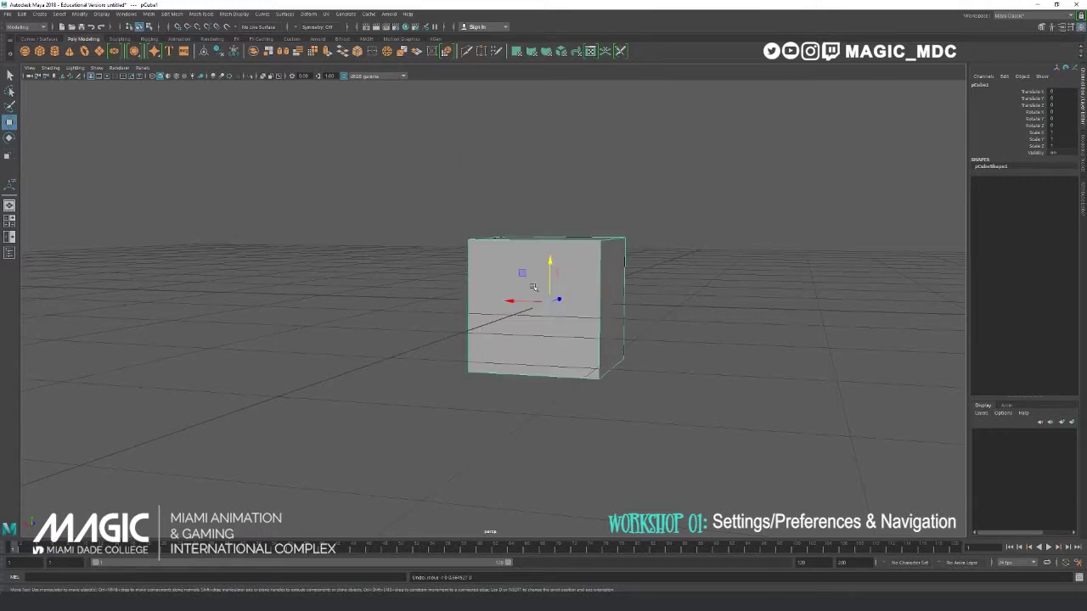
drag(510, 301, 512, 270)
alt+middle_drag(512, 270, 489, 246)
alt+drag(427, 293, 428, 285)
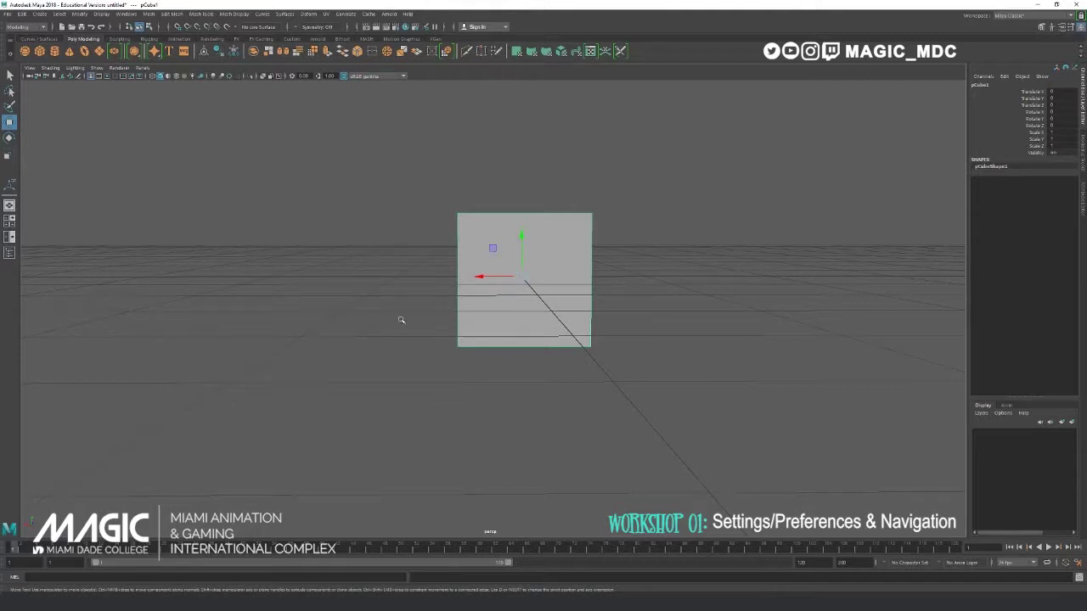
- Try rotating the cube freehand with the Rotate tool around different axes, undoing each rotation
key(e)
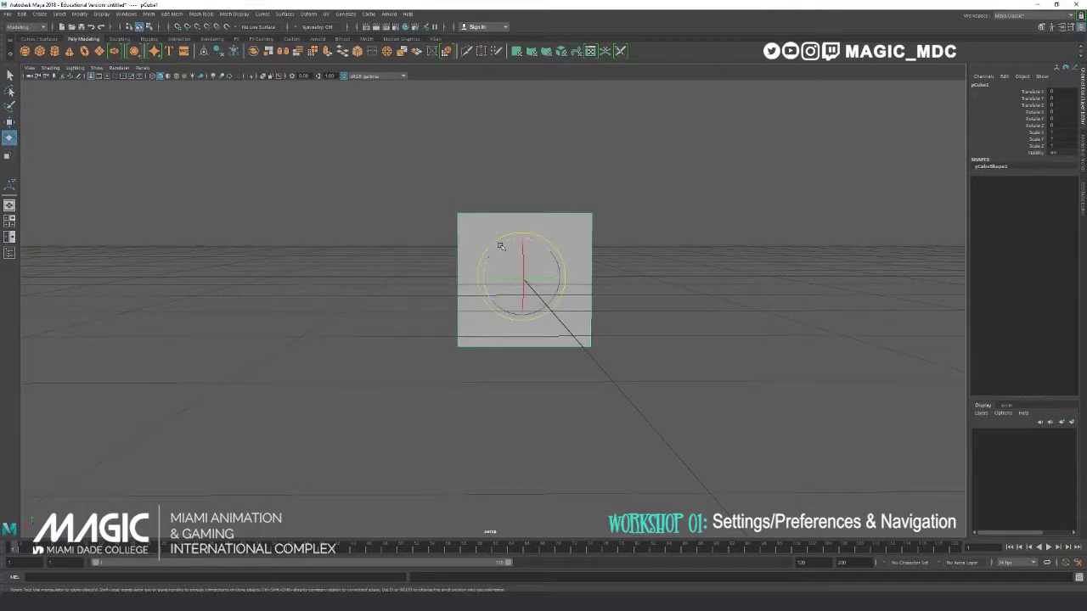
drag(499, 244, 577, 258)
key(ctrl+z)
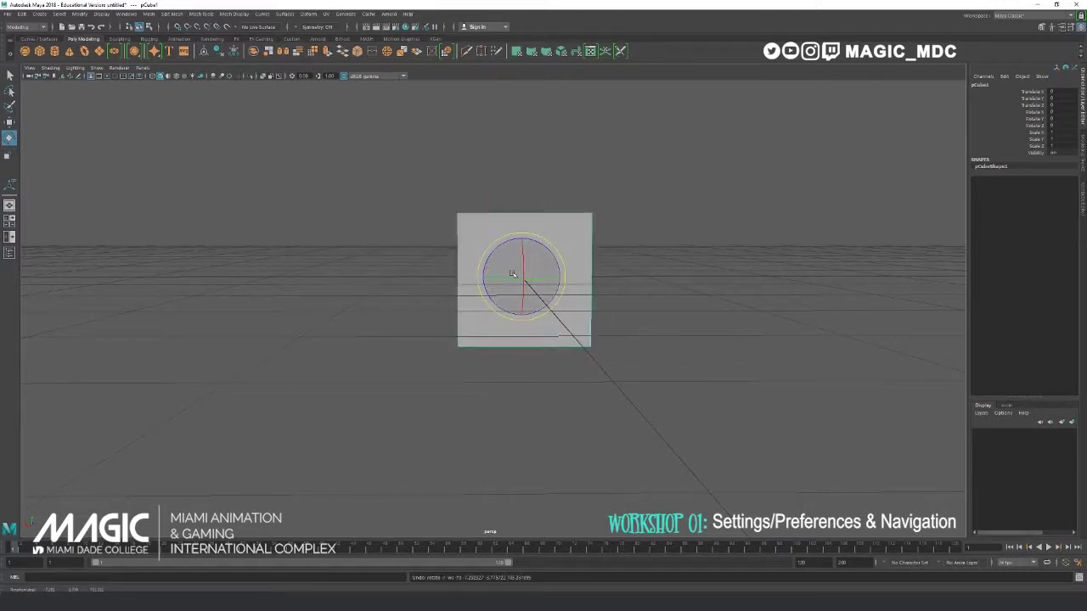
drag(511, 273, 474, 280)
key(ctrl+z)
key(ctrl+z)
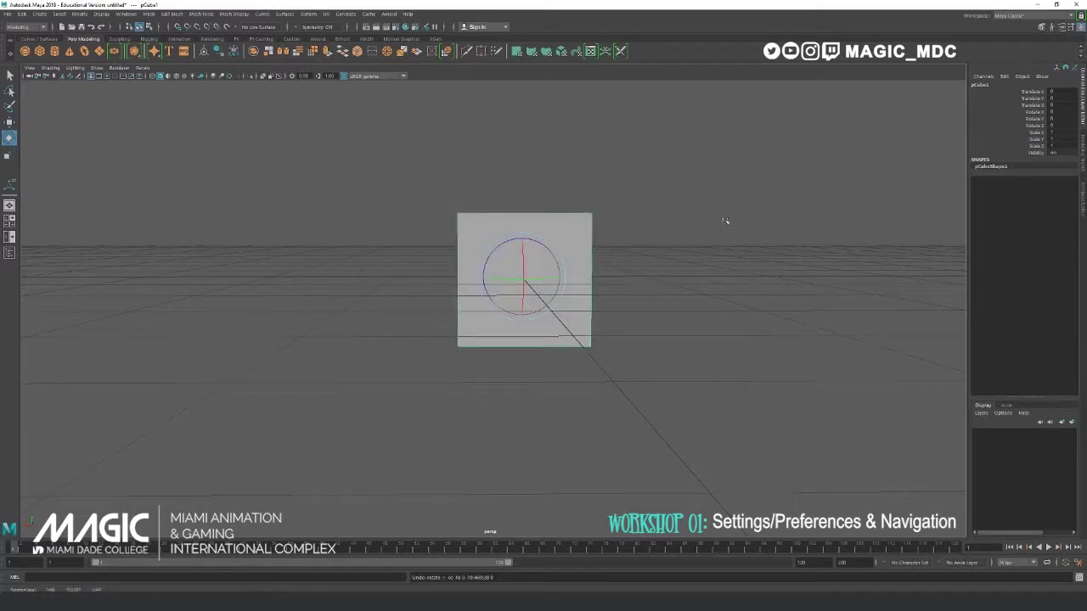
- Try exact Rotate Y values on the cube, starting with 45, and undo them
double_click(1053, 119)
key(Return)
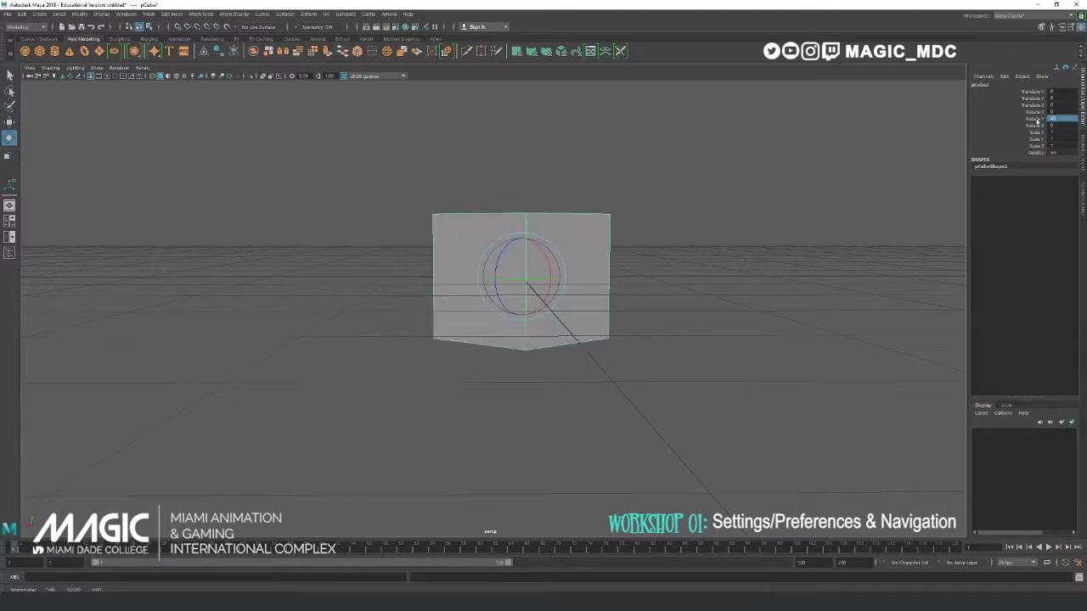
double_click(1051, 119)
key(Return)
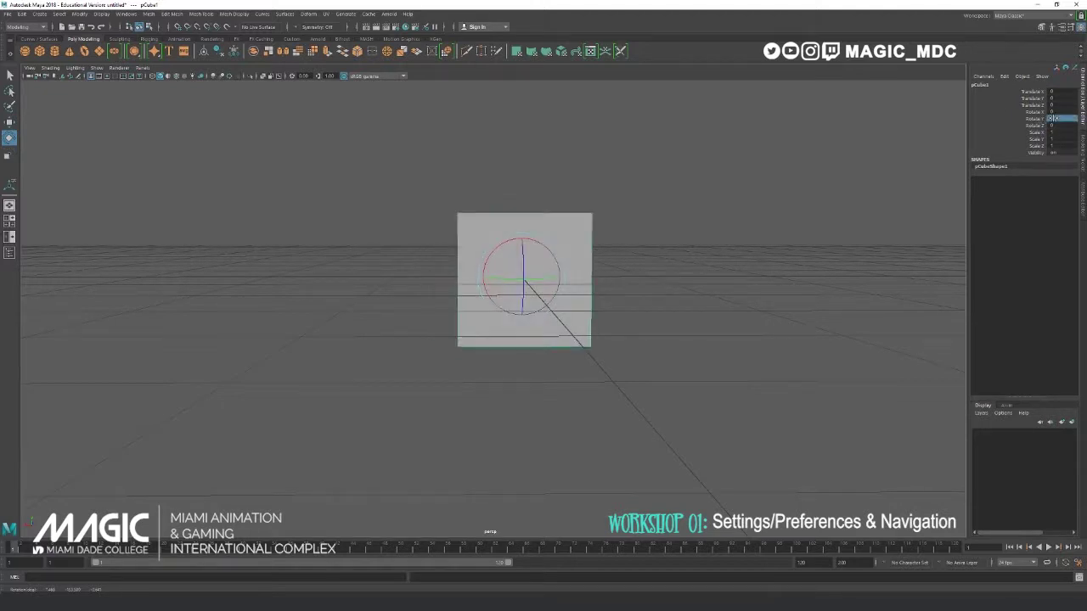
key(ctrl+z)
key(ctrl+z)
- Try rotating the cube around the X axis with the Rotate tool and undo the rotation
click(488, 154)
click(517, 259)
drag(522, 260, 523, 208)
key(ctrl+z)
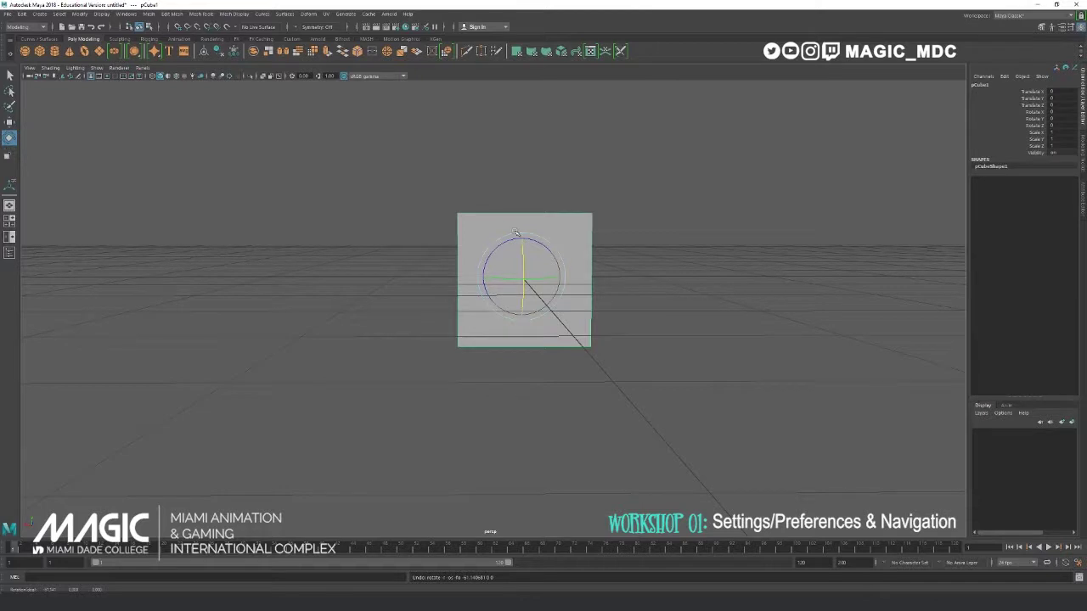
- Try the Scale tool on the cube, scaling it uniformly and then along X only, undoing each change
key(r)
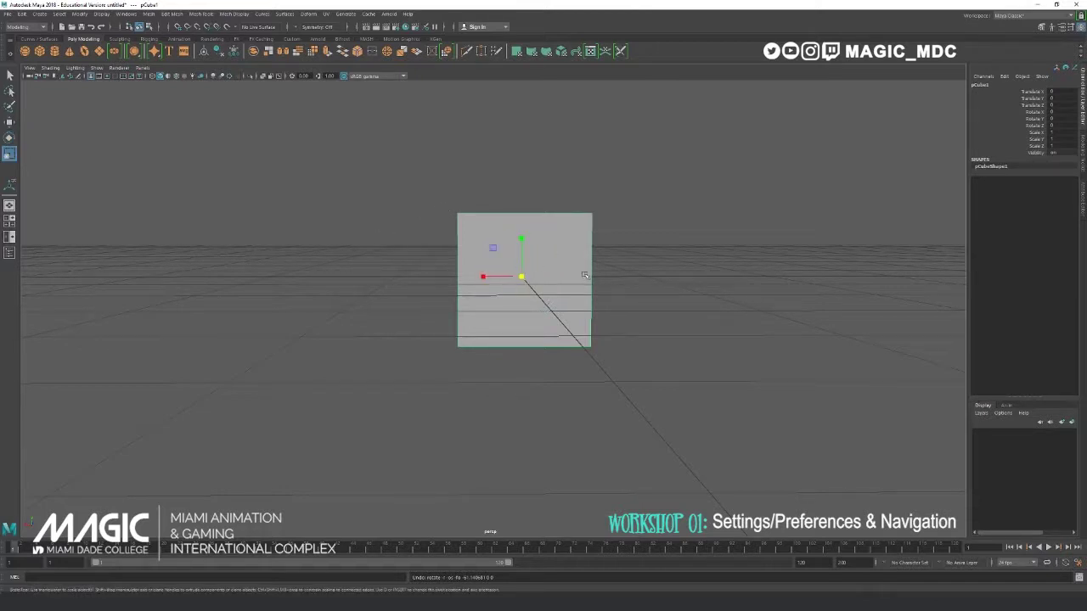
alt+drag(628, 292, 584, 285)
alt+right_drag(584, 285, 601, 264)
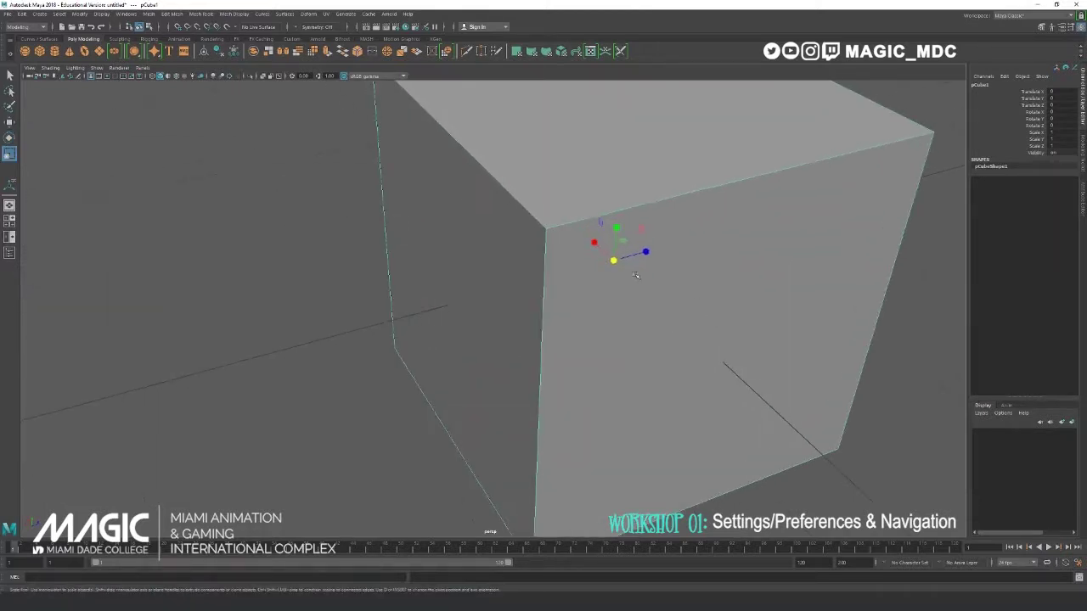
scroll(673, 307, down, 5)
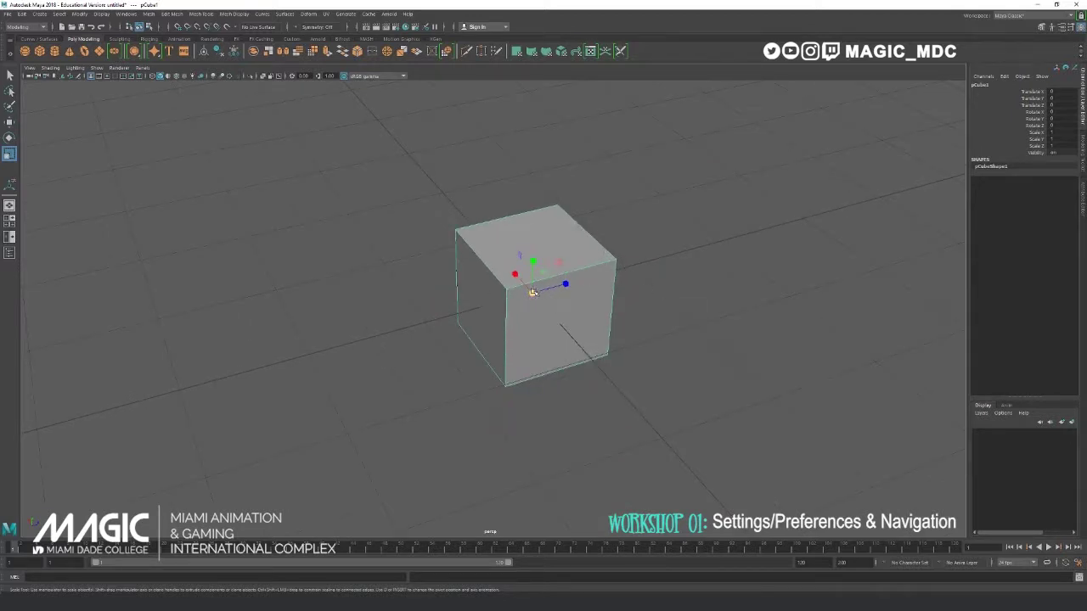
drag(532, 292, 651, 380)
key(ctrl+z)
alt+drag(500, 276, 617, 287)
key(ctrl+z)
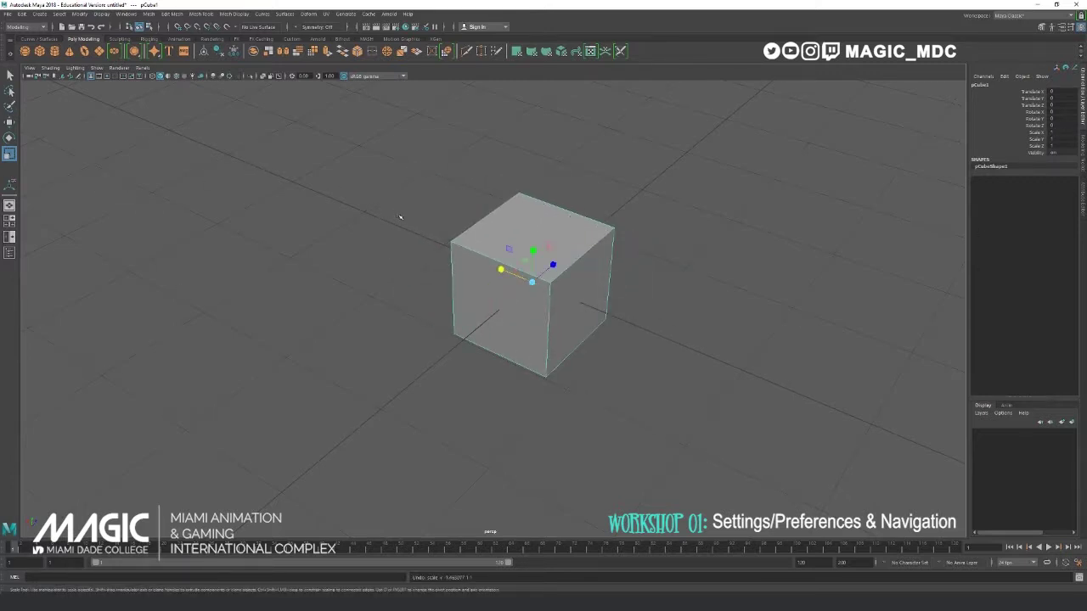
- Try the Show Manipulator tool on the cube, keeping the cube selected
key(t)
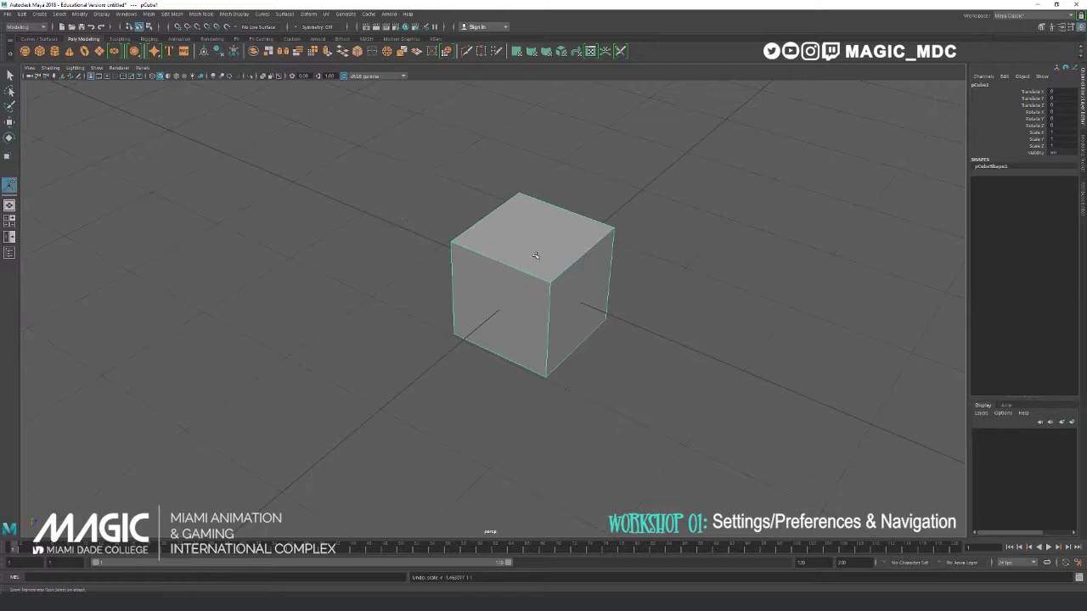
alt+drag(452, 298, 535, 255)
scroll(547, 262, down, 5)
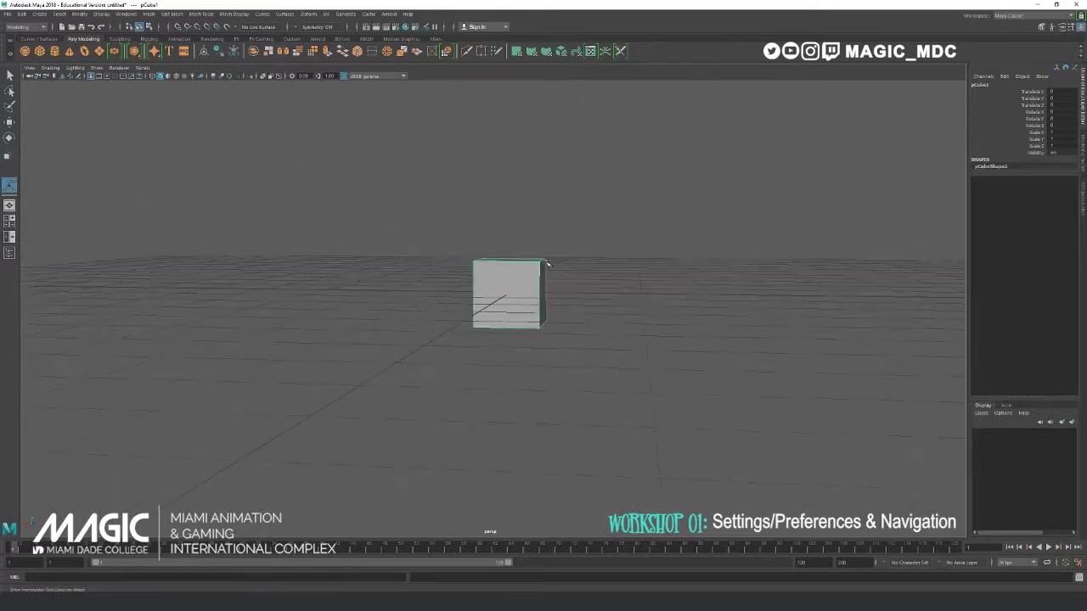
click(544, 263)
key(ctrl+z)
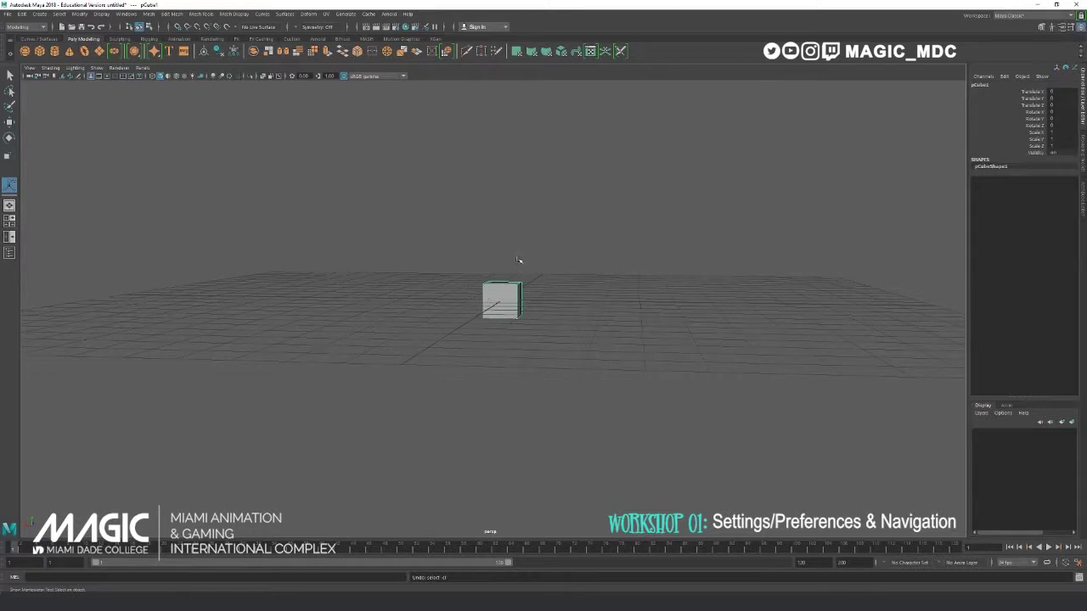
scroll(515, 268, up, 4)
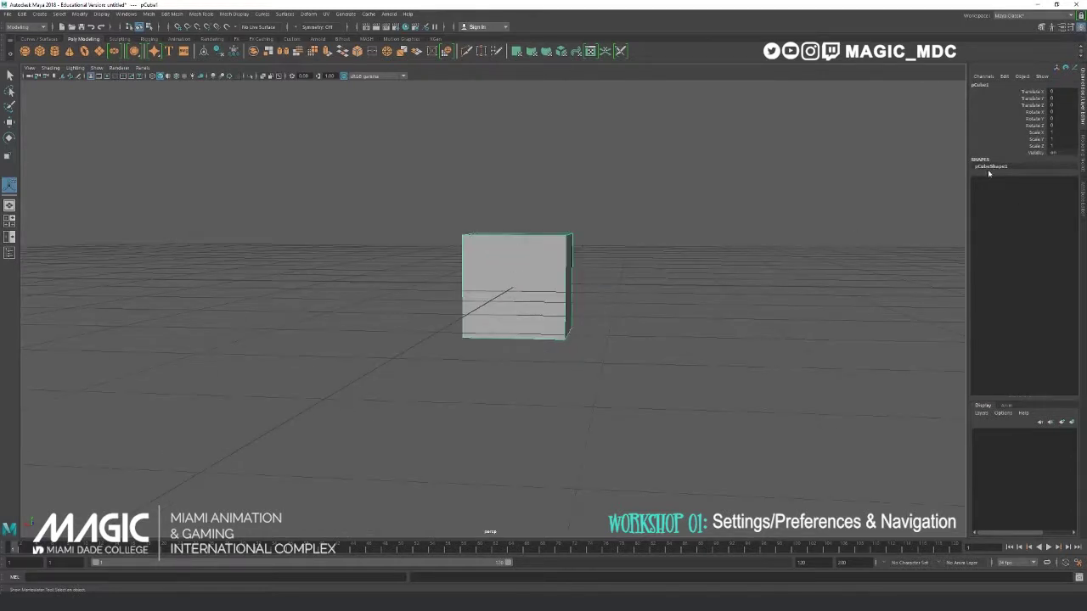
- Replace the cube with a new polygon cube, show its creation manipulator and expand its polyCube1 inputs
key(Delete)
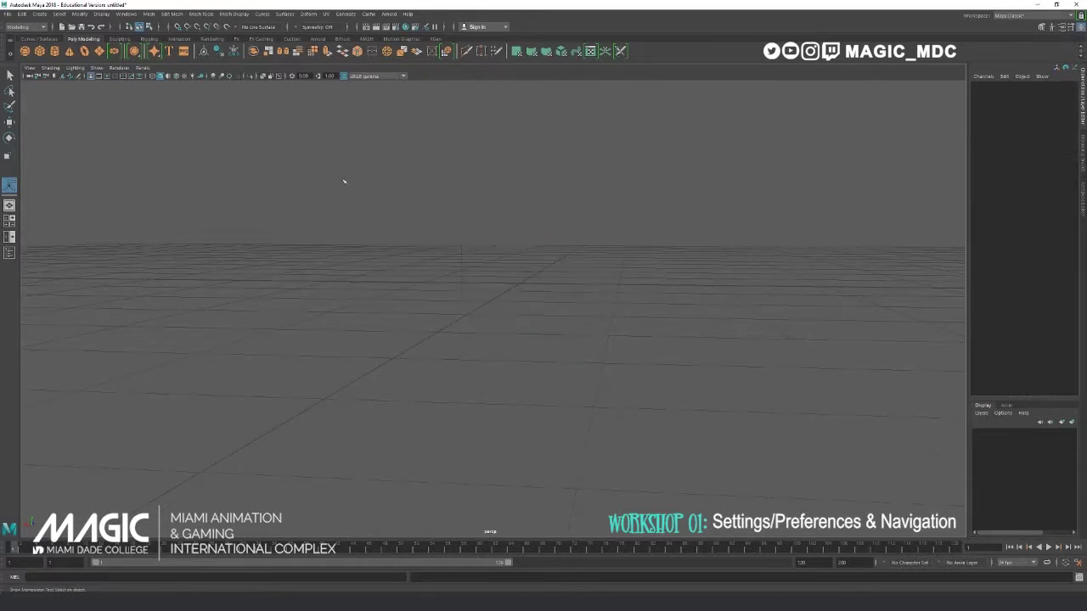
click(40, 51)
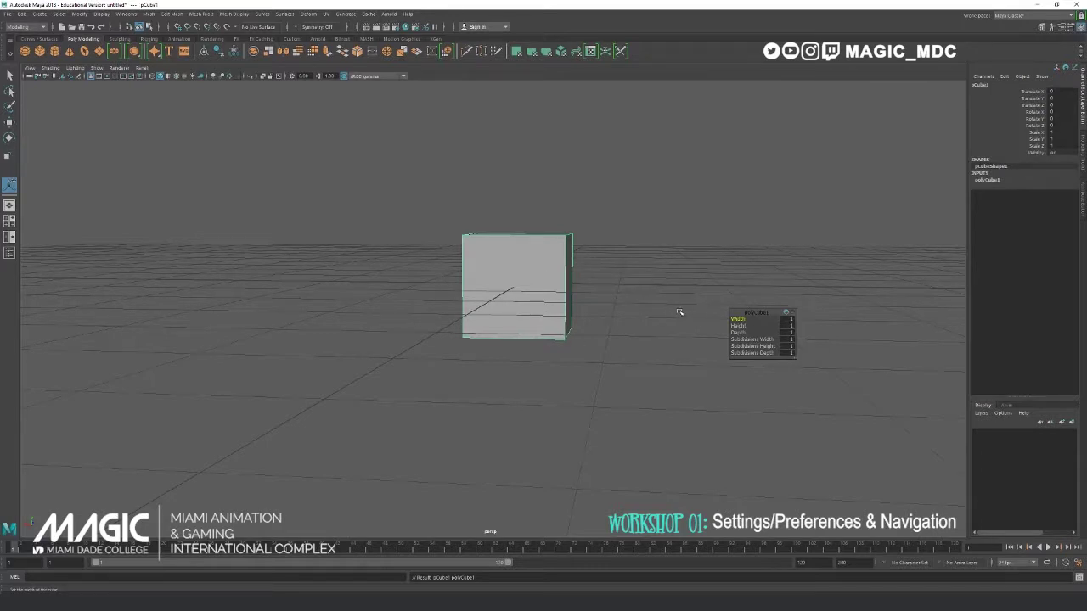
key(r)
key(t)
click(987, 180)
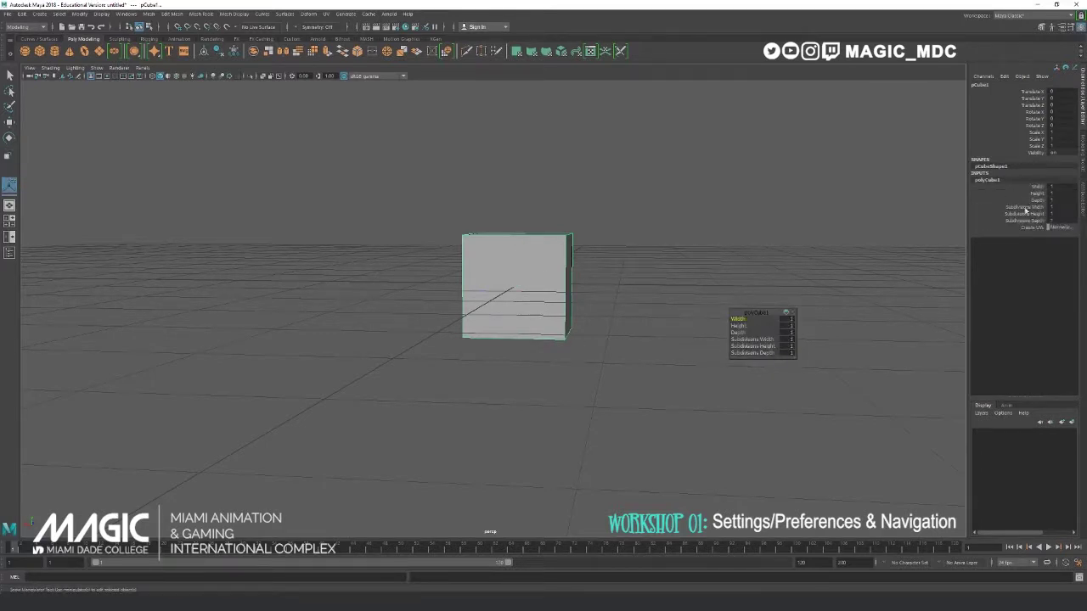
- Reposition the cube's manipulator box and set the width, height and depth subdivisions to 3 each
drag(764, 312, 705, 255)
key(ctrl+z)
middle_drag(706, 256, 692, 255)
click(724, 265)
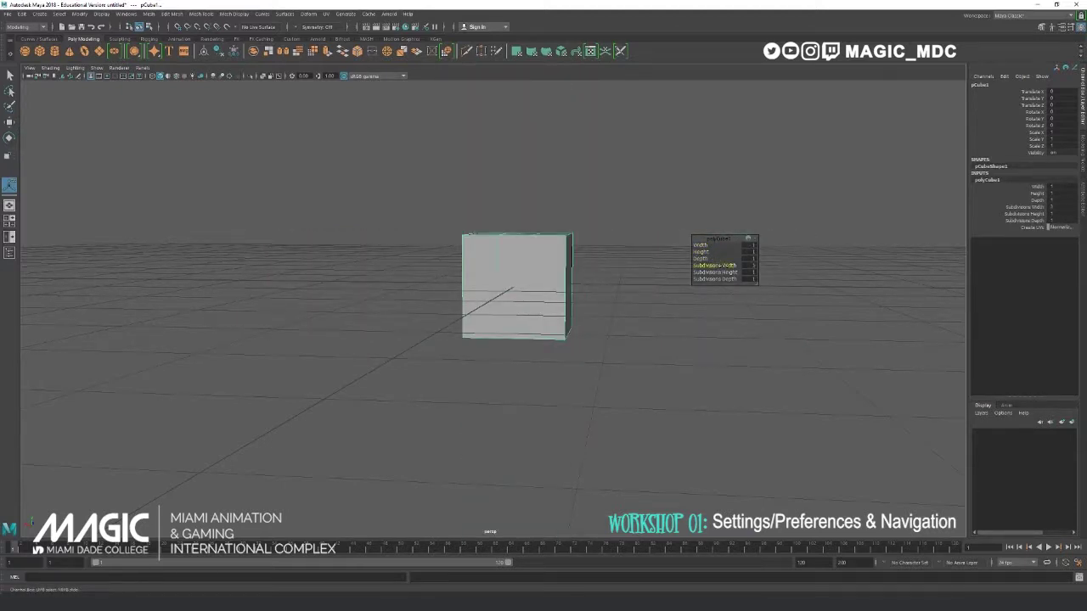
click(715, 273)
middle_drag(728, 272, 727, 279)
alt+drag(596, 322, 571, 344)
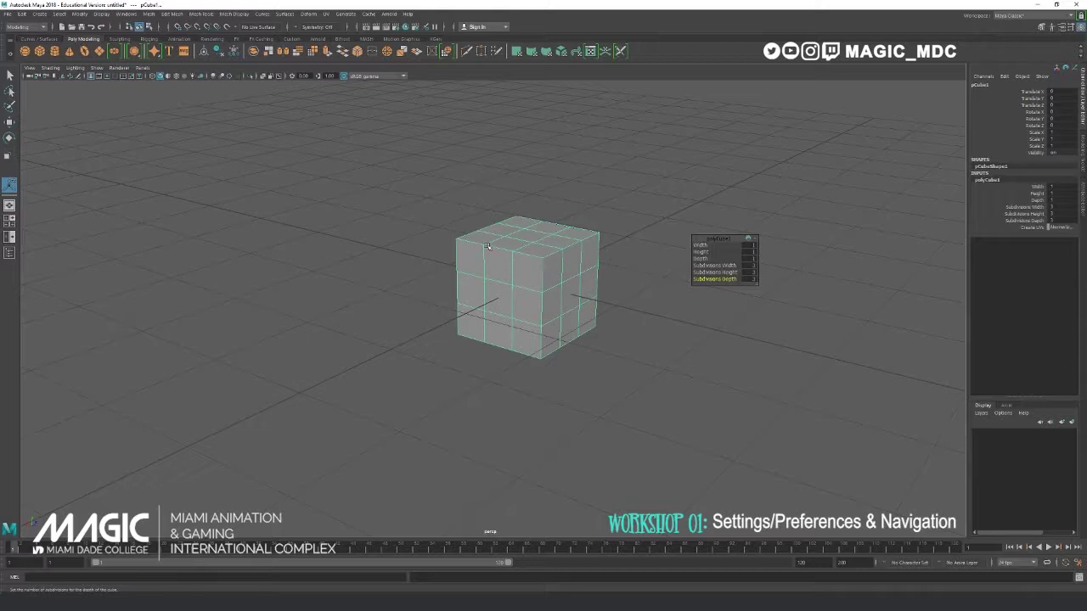
- Undo the subdivision changes, try the width subdivisions once more, and undo back past the cube's creation
key(ctrl+z)
key(ctrl+z)
key(ctrl+z)
drag(705, 265, 718, 265)
alt+drag(318, 266, 350, 285)
alt+drag(427, 277, 410, 240)
key(ctrl+z)
key(ctrl+z)
key(ctrl+z)
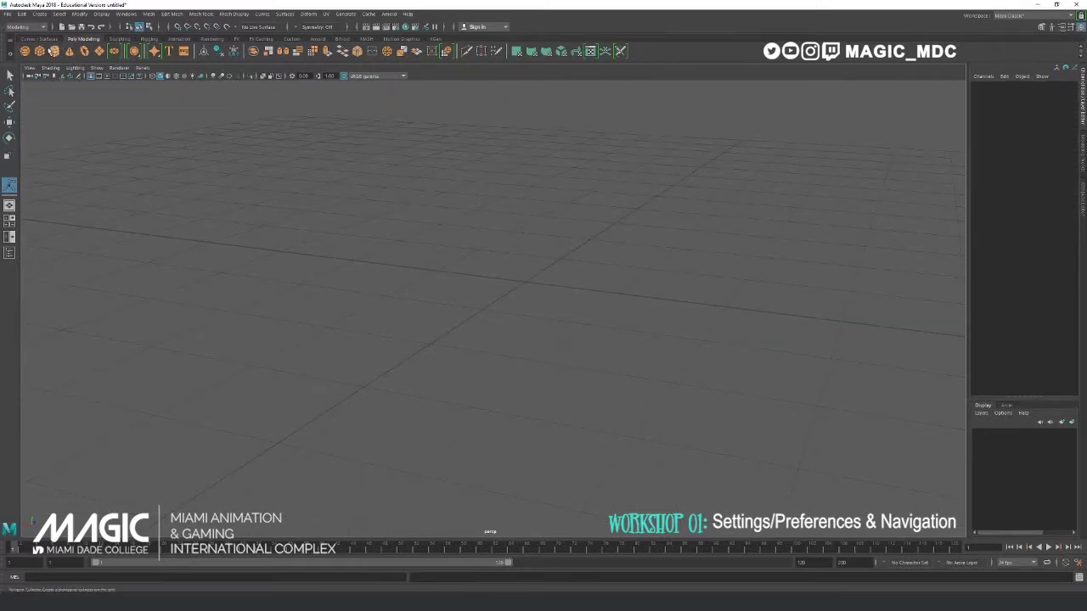
- Create a fresh polygon cube at the origin and activate the Move tool on it
click(40, 51)
scroll(455, 272, down, 2)
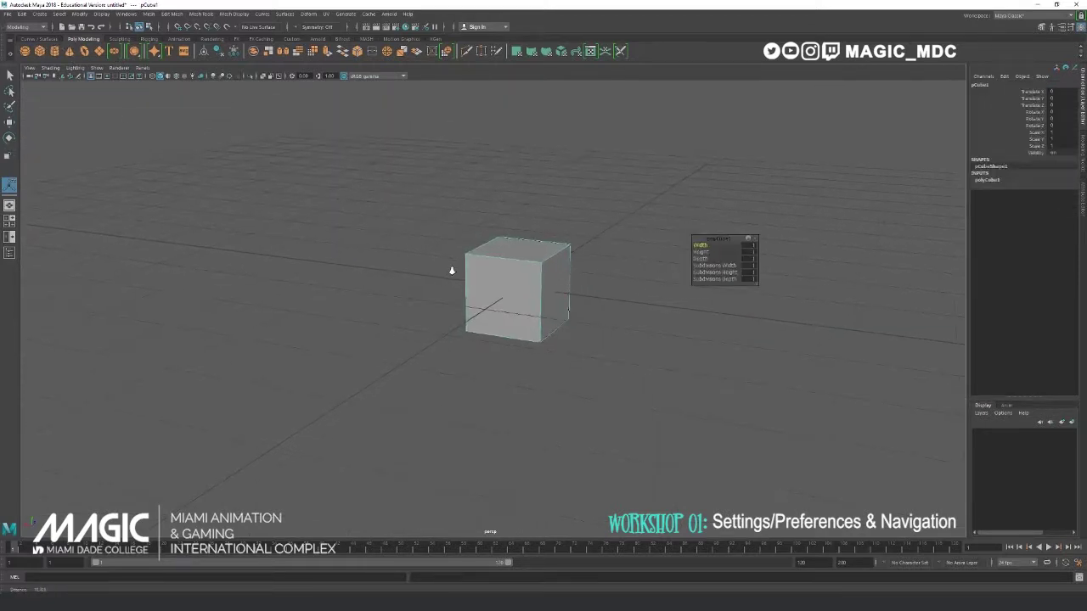
alt+right_drag(455, 272, 421, 316)
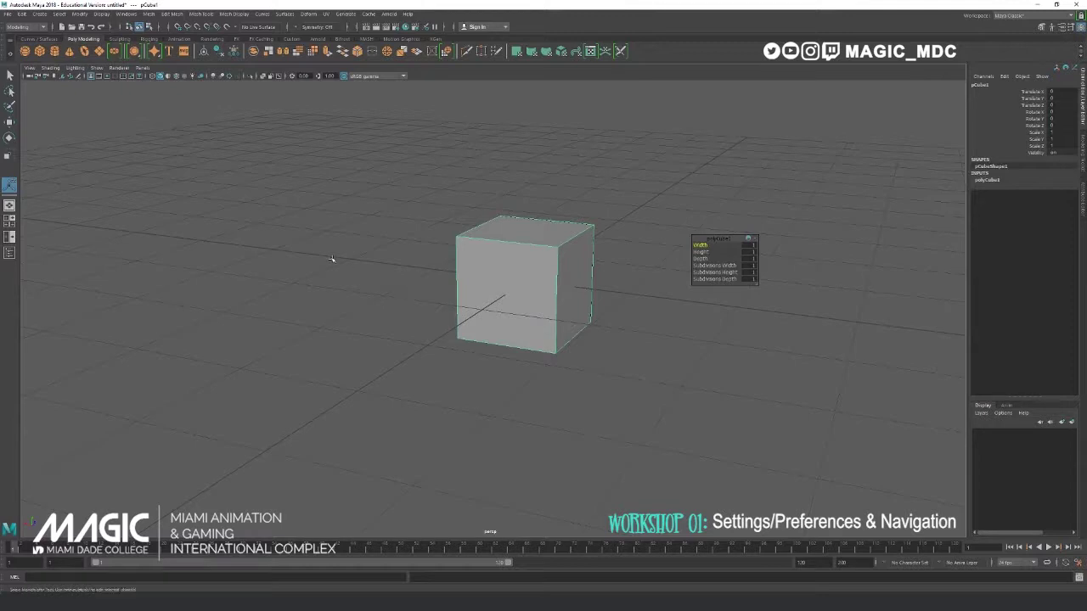
click(9, 121)
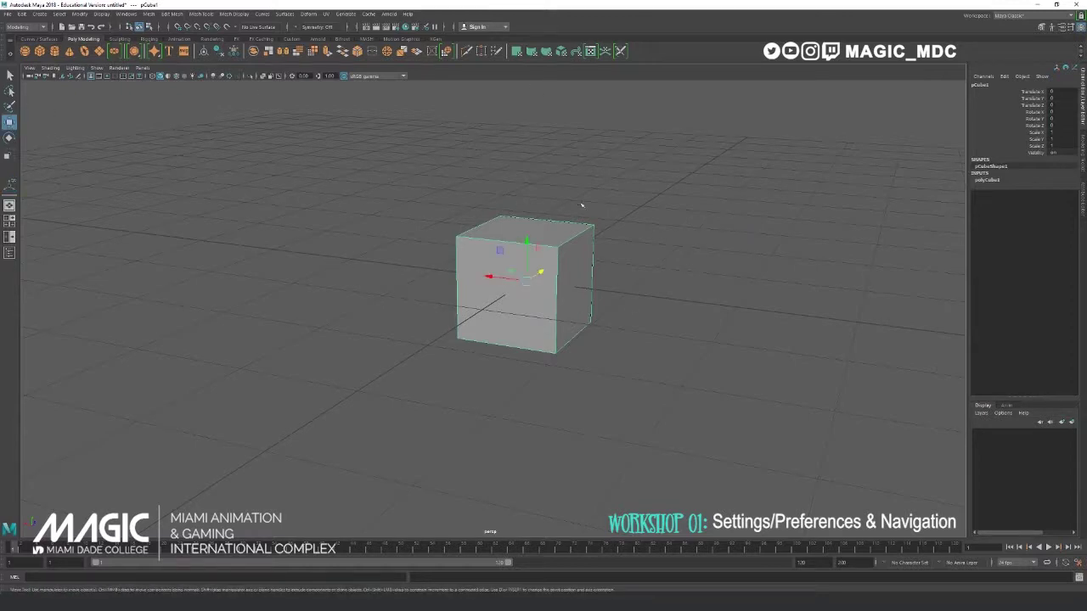
- Examine the new cube and its move manipulator from several angles and distances
alt+drag(488, 330, 437, 313)
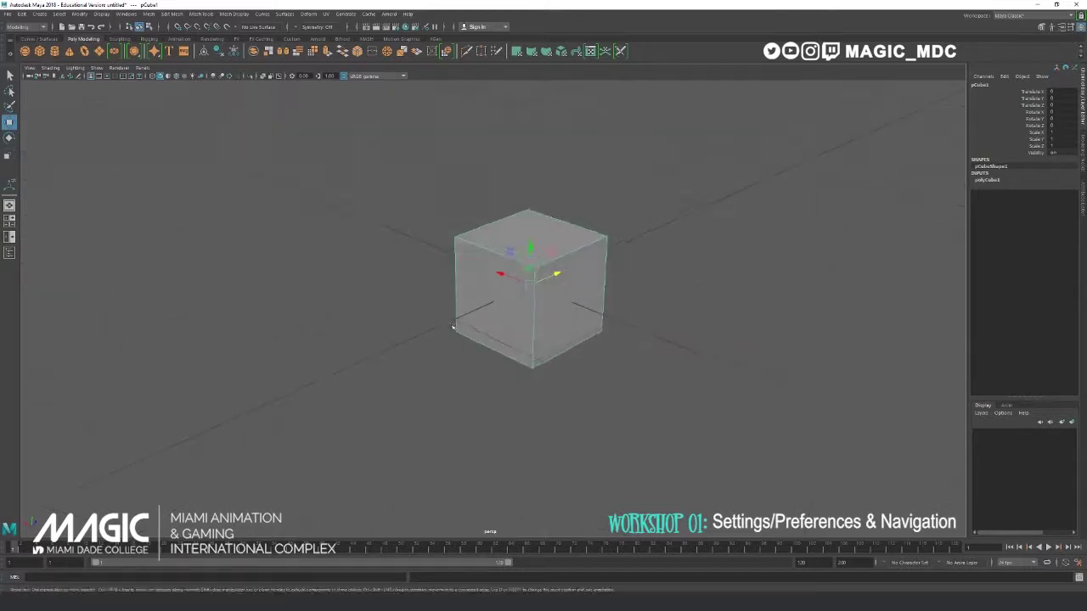
alt+right_drag(436, 313, 569, 335)
alt+drag(569, 336, 606, 316)
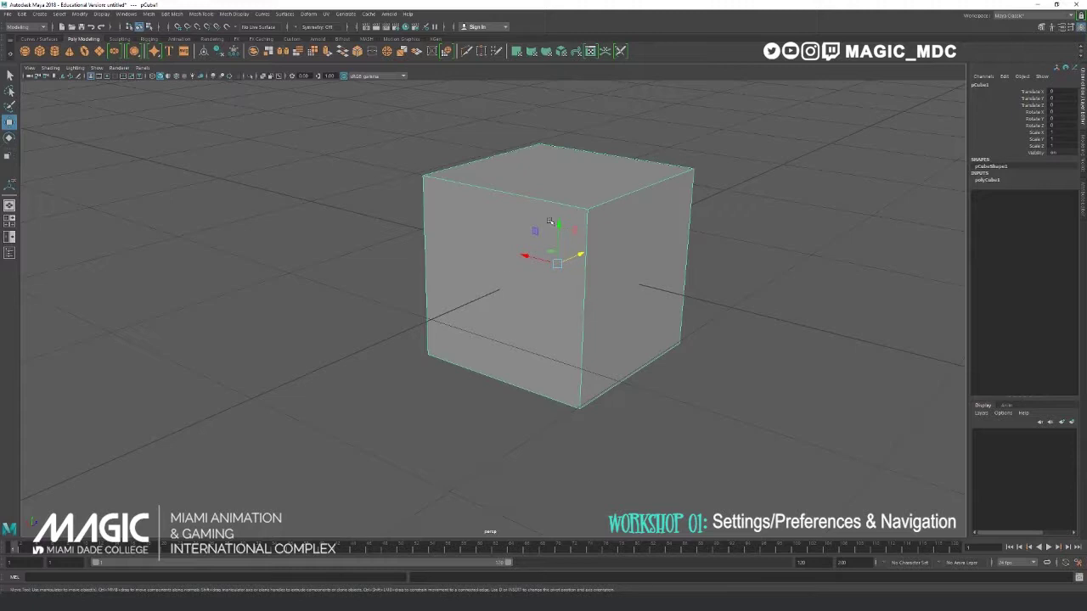
alt+right_drag(473, 251, 359, 240)
alt+drag(359, 240, 449, 250)
alt+right_drag(449, 249, 594, 280)
alt+drag(595, 280, 501, 272)
alt+right_drag(501, 272, 376, 221)
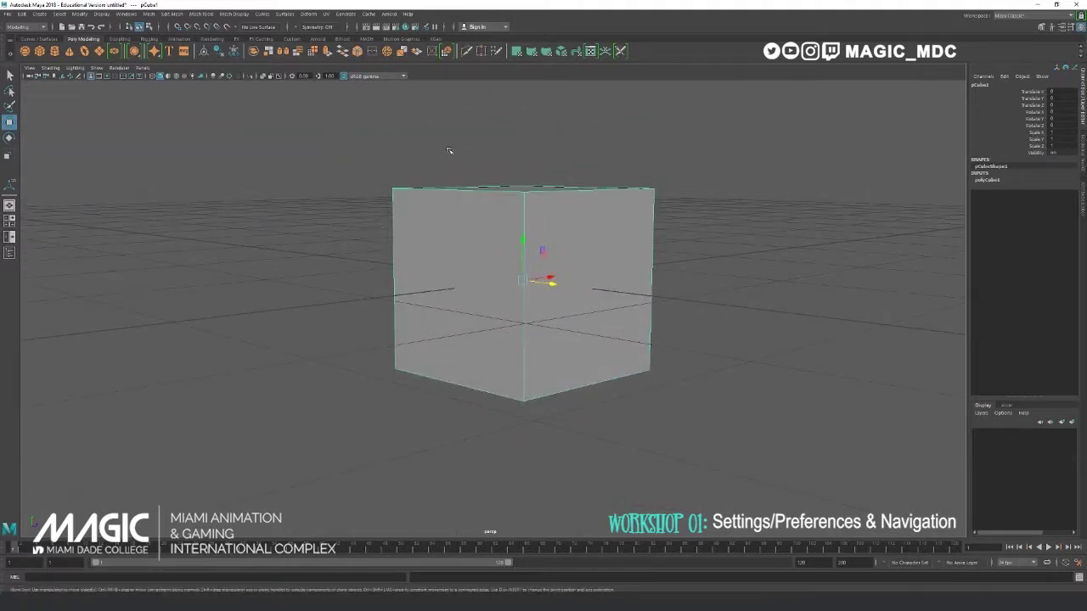
alt+drag(406, 139, 419, 141)
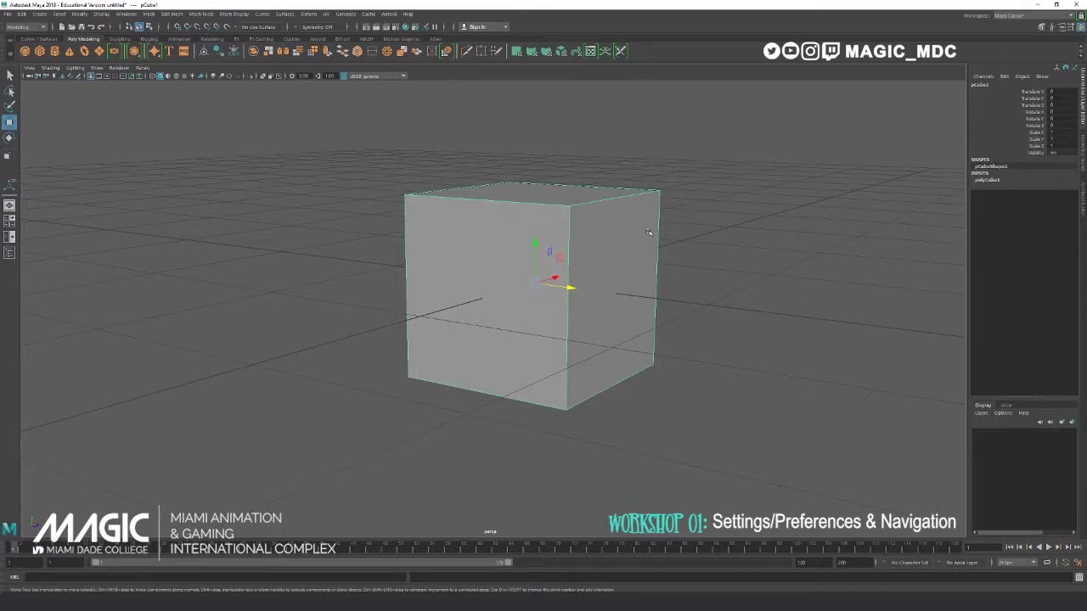